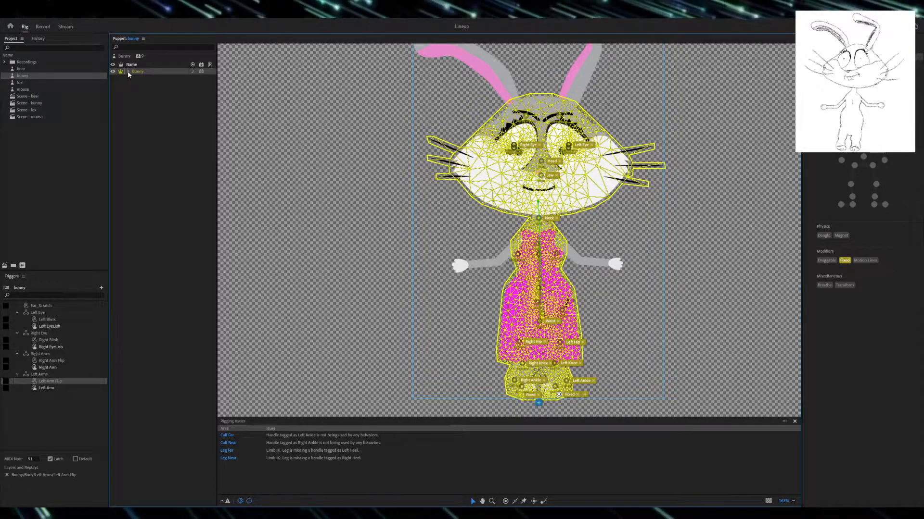
{"action": "left_click", "coordinate": [128, 71]}
{"action": "left_click", "coordinate": [129, 72]}
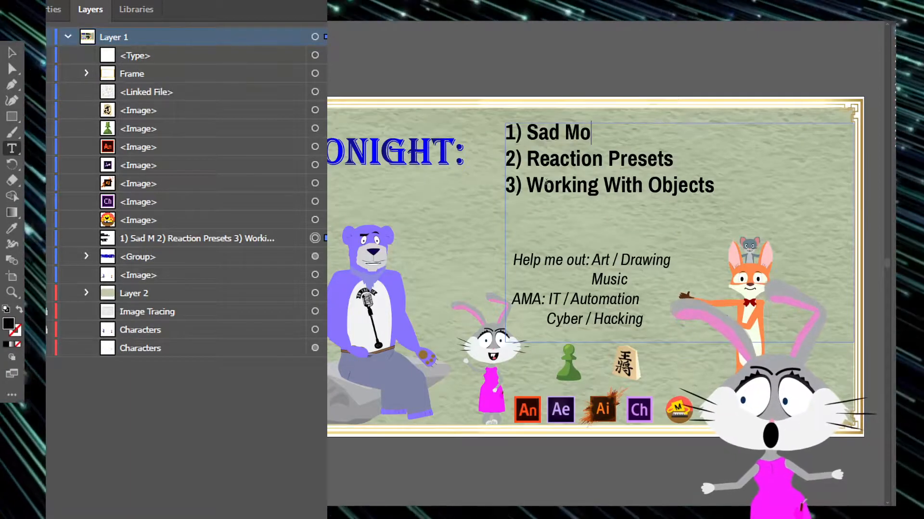
- On the Illustrator title card, complete the first agenda line as "1) Sad Mouth" and remove the Reaction Presets and Working With Objects lines
{"action": "type", "text": "uth"}
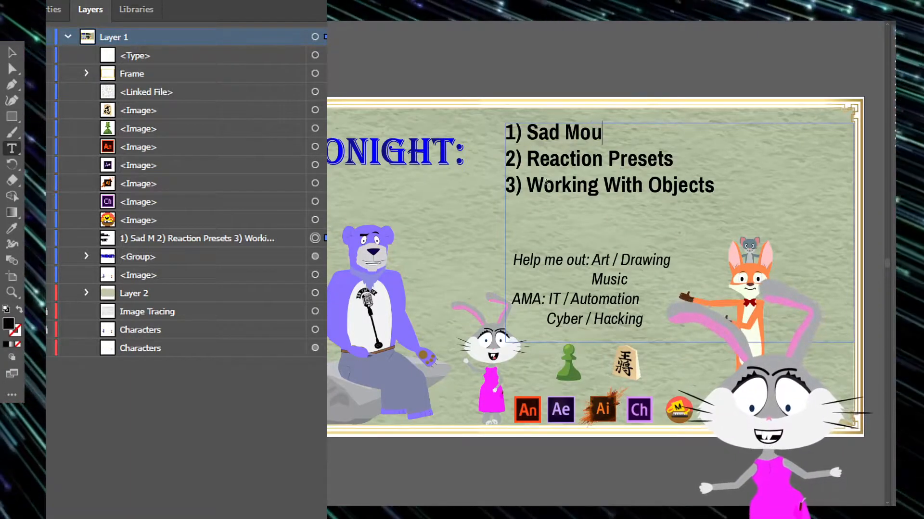
{"action": "key", "text": "Down"}
{"action": "key", "text": "Left"}
{"action": "key", "text": "Left"}
{"action": "key", "text": "Left"}
{"action": "key", "text": "Left"}
{"action": "key", "text": "Left"}
{"action": "key", "text": "Left"}
{"action": "key", "text": "Left"}
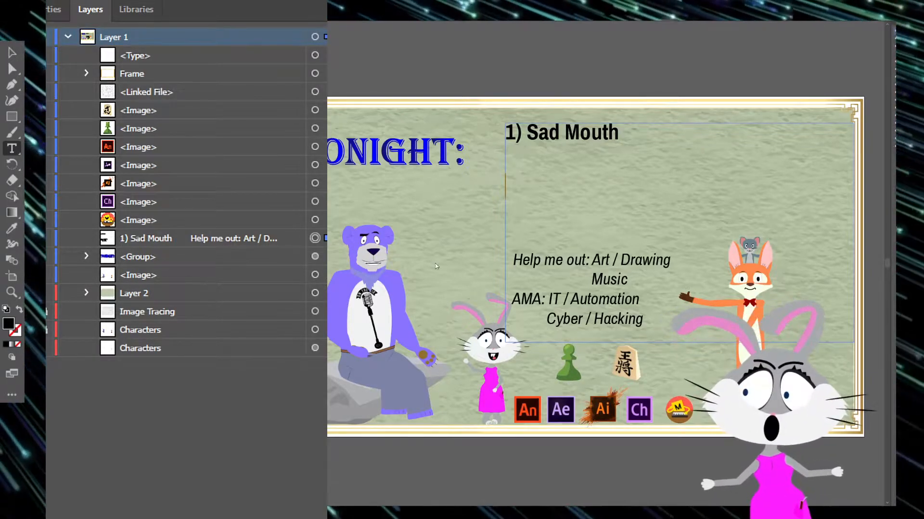
{"action": "left_click", "coordinate": [538, 494], "text": "ctrl"}
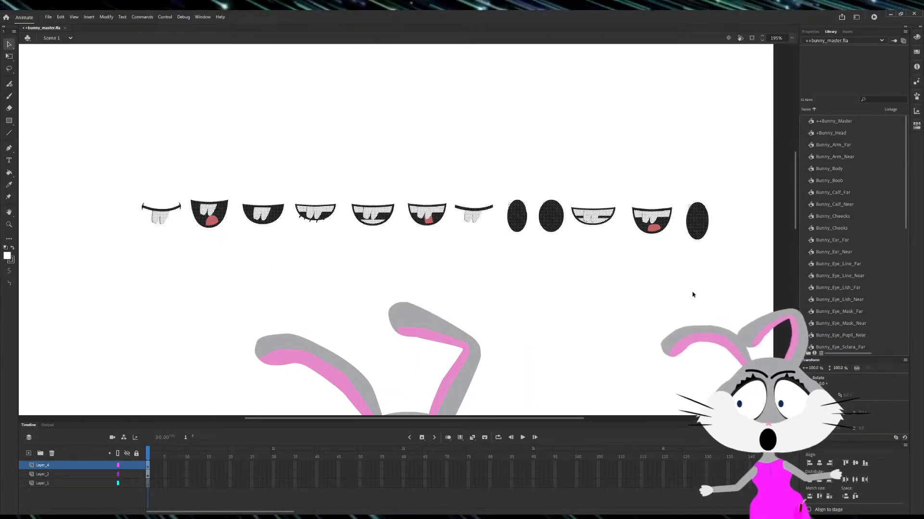
- In Animate, examine the row of mouth shapes above the bunny and the mouth on its face
{"action": "scroll", "coordinate": [687, 289], "scroll_direction": "down", "scroll_amount": 5}
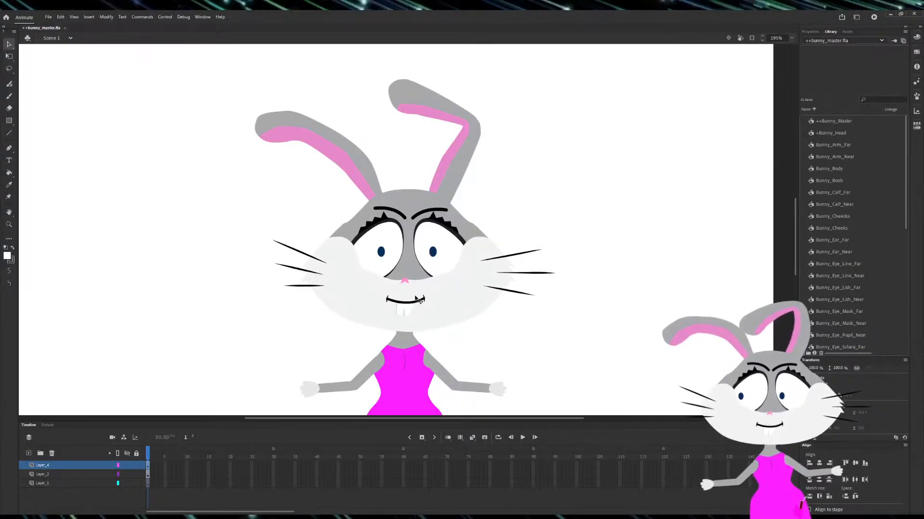
{"action": "scroll", "coordinate": [389, 335], "scroll_direction": "up", "scroll_amount": 7}
{"action": "scroll", "coordinate": [372, 346], "scroll_direction": "down", "scroll_amount": 2}
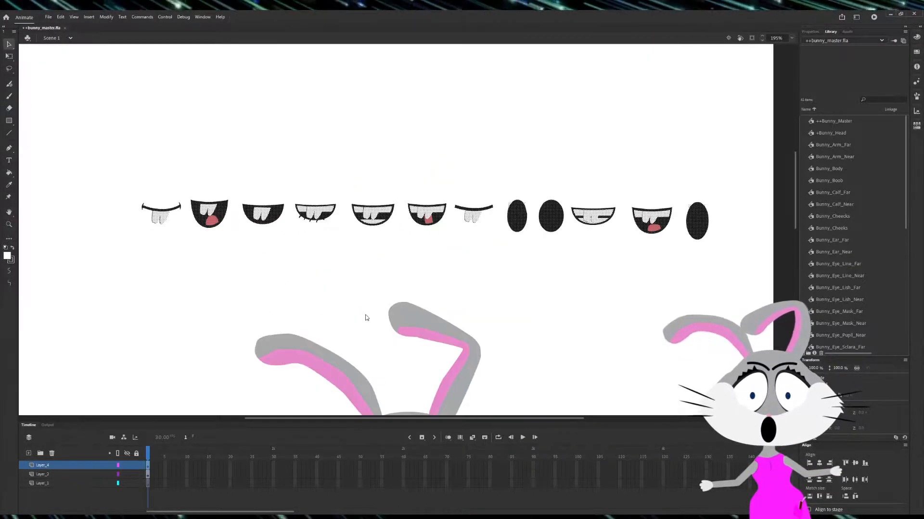
{"action": "left_click", "coordinate": [345, 254]}
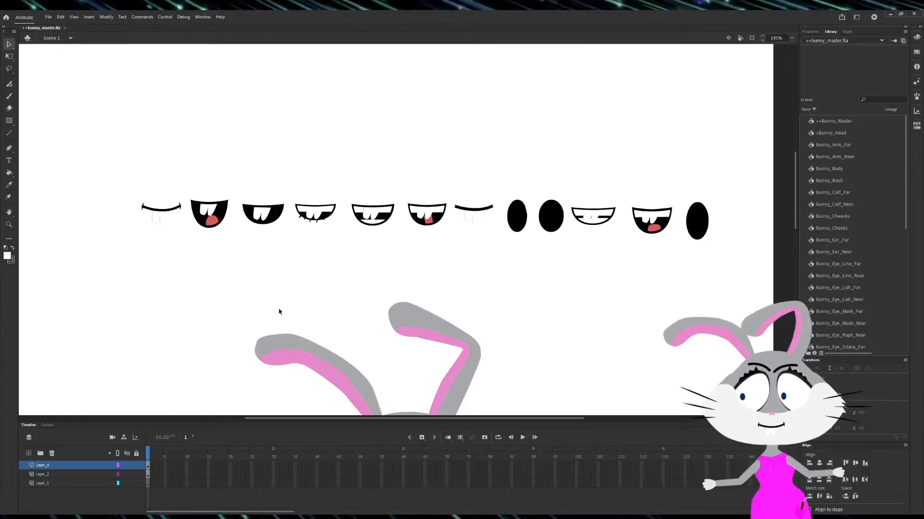
{"action": "scroll", "coordinate": [271, 296], "scroll_direction": "down", "scroll_amount": 8}
{"action": "scroll", "coordinate": [289, 297], "scroll_direction": "up", "scroll_amount": 4}
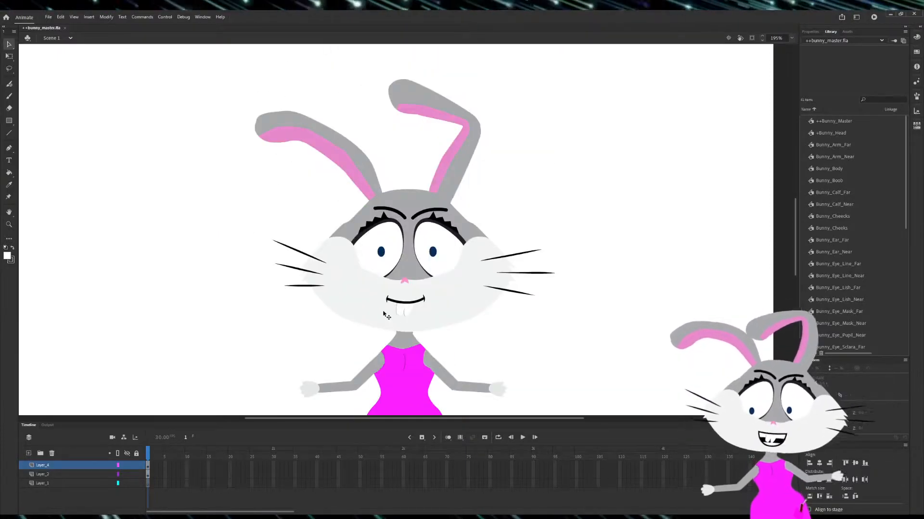
{"action": "scroll", "coordinate": [377, 325], "scroll_direction": "up", "scroll_amount": 3}
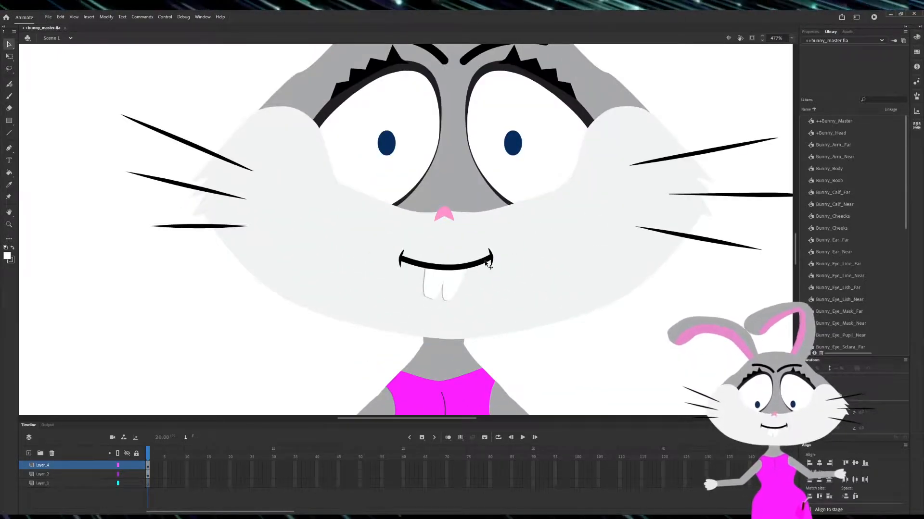
{"action": "scroll", "coordinate": [485, 266], "scroll_direction": "up", "scroll_amount": 2}
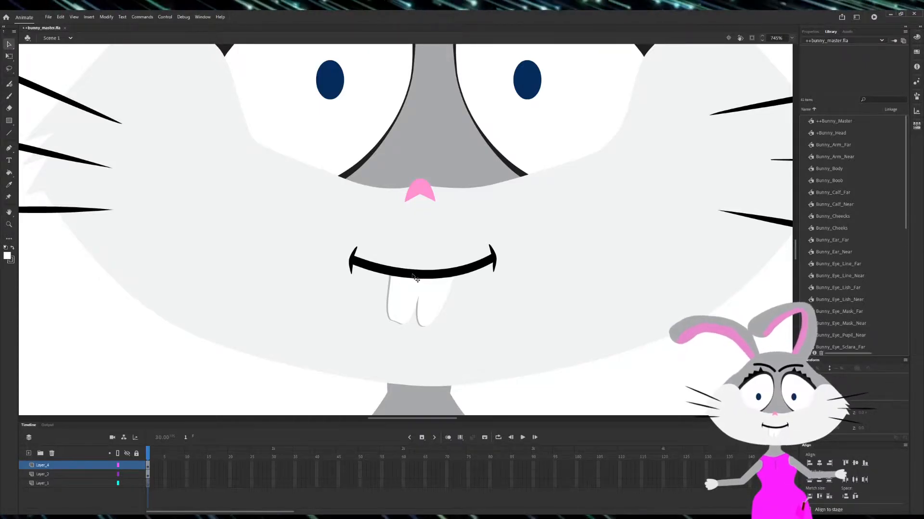
- Compare the complete bunny figure with the set of separate mouth drawings on the stage
{"action": "left_click", "coordinate": [416, 275]}
{"action": "scroll", "coordinate": [380, 201], "scroll_direction": "down", "scroll_amount": 9}
{"action": "scroll", "coordinate": [380, 199], "scroll_direction": "up", "scroll_amount": 1}
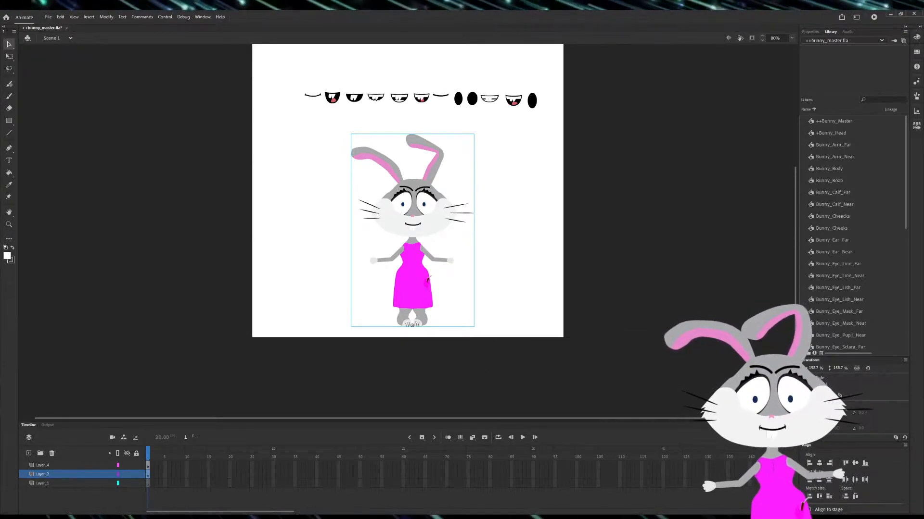
{"action": "left_click", "coordinate": [285, 286]}
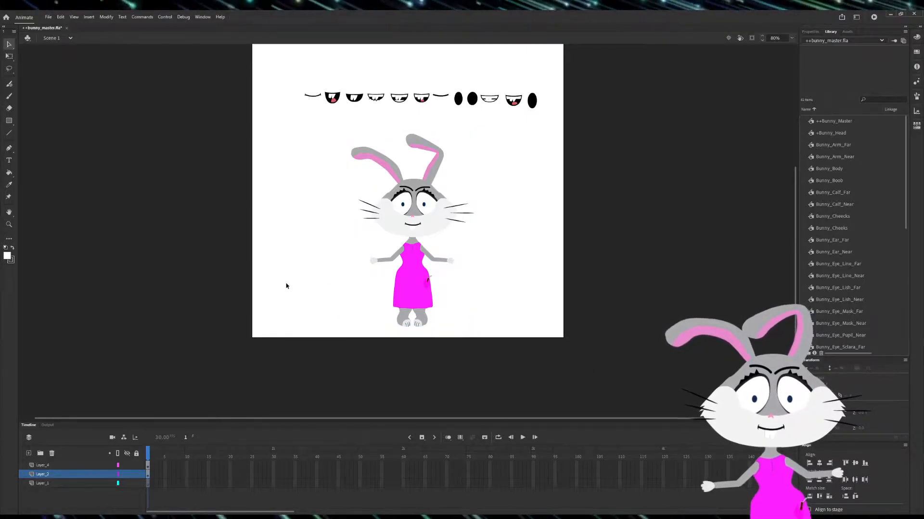
{"action": "scroll", "coordinate": [397, 315], "scroll_direction": "down", "scroll_amount": 2}
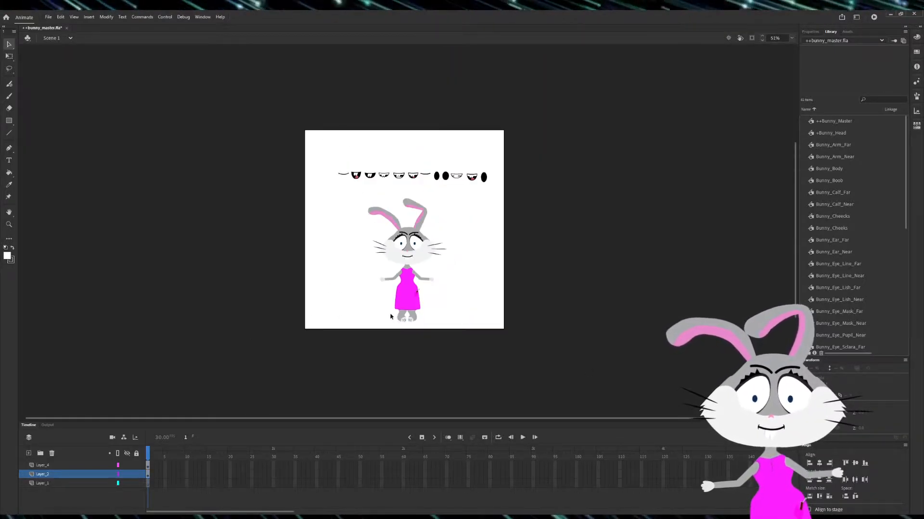
{"action": "scroll", "coordinate": [375, 308], "scroll_direction": "up", "scroll_amount": 2}
{"action": "scroll", "coordinate": [374, 306], "scroll_direction": "up", "scroll_amount": 2}
{"action": "scroll", "coordinate": [377, 308], "scroll_direction": "down", "scroll_amount": 2}
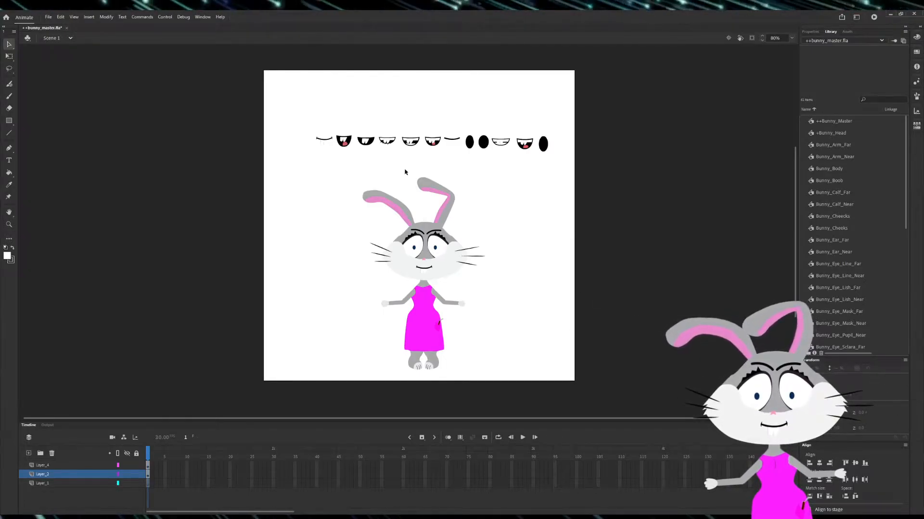
{"action": "left_click_drag", "start_coordinate": [276, 104], "coordinate": [730, 172]}
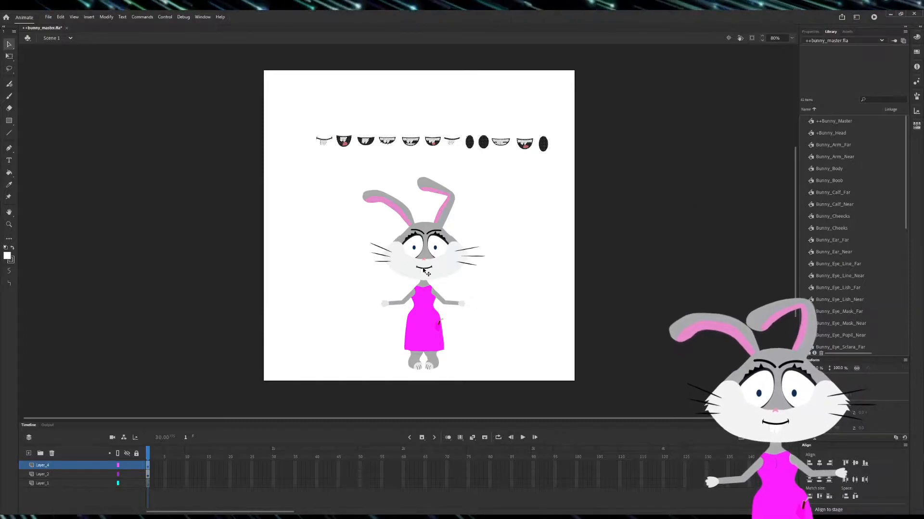
{"action": "left_click", "coordinate": [621, 290]}
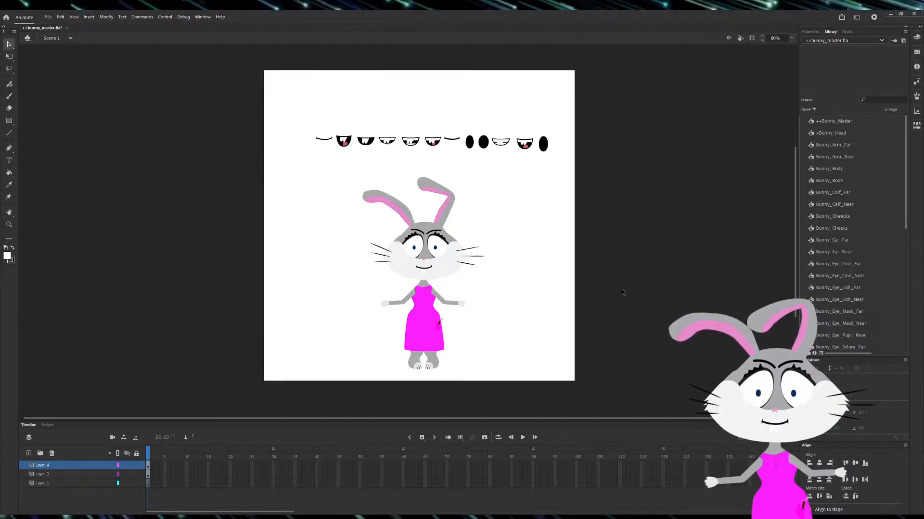
- Open the bunny's master symbol for editing and go into its nested head symbol
{"action": "double_click", "coordinate": [426, 271]}
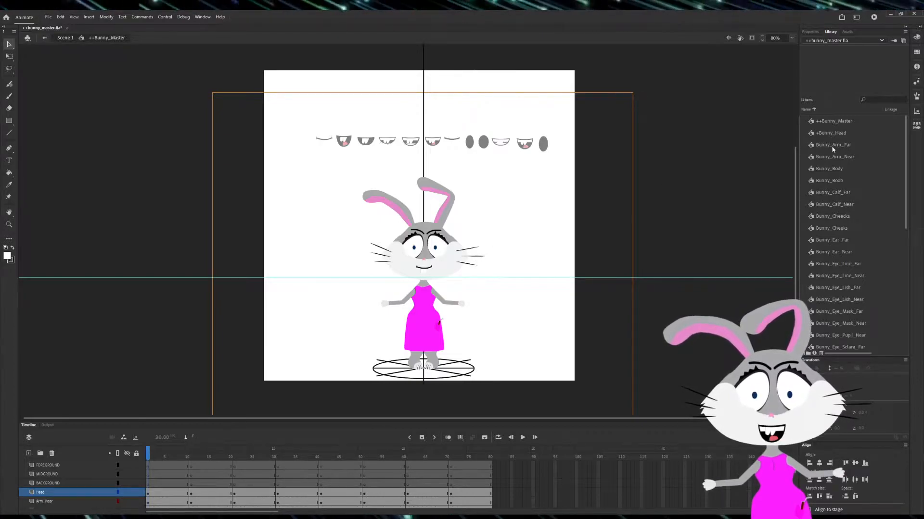
{"action": "left_click", "coordinate": [840, 123]}
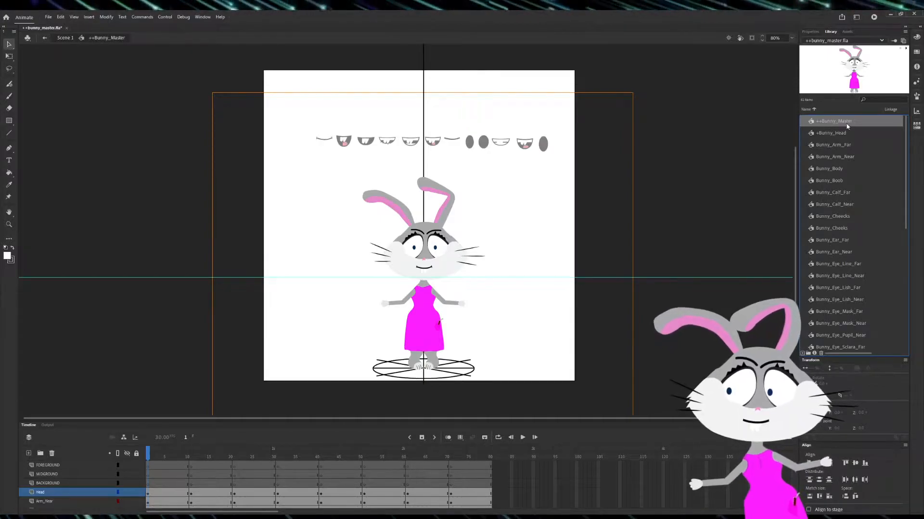
{"action": "scroll", "coordinate": [447, 257], "scroll_direction": "up", "scroll_amount": 2}
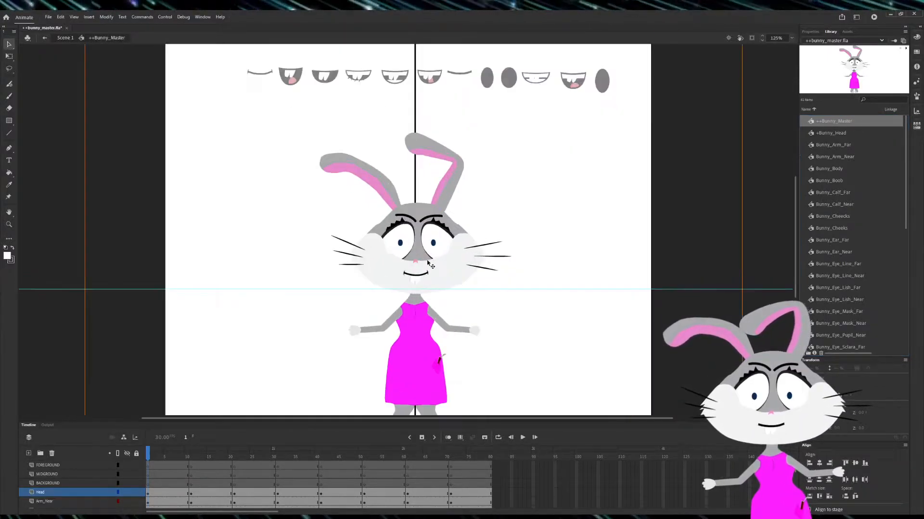
{"action": "left_click", "coordinate": [417, 256]}
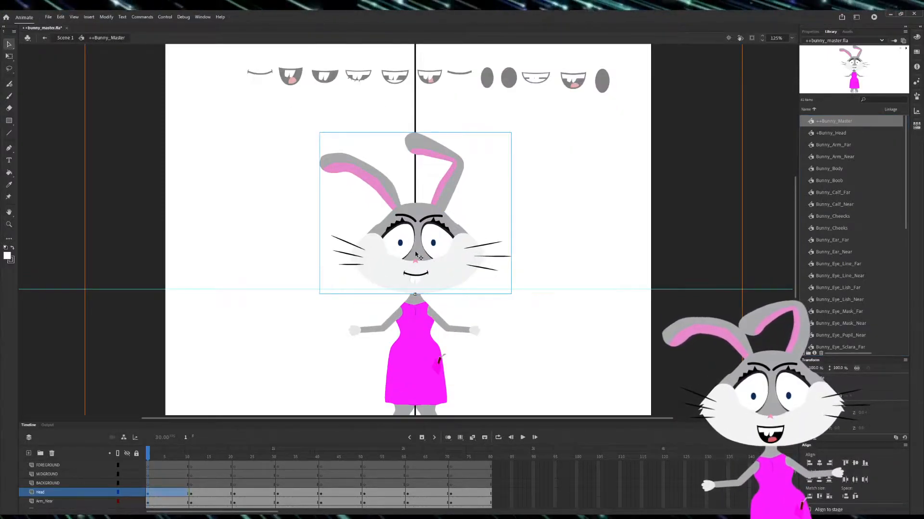
{"action": "double_click", "coordinate": [417, 256]}
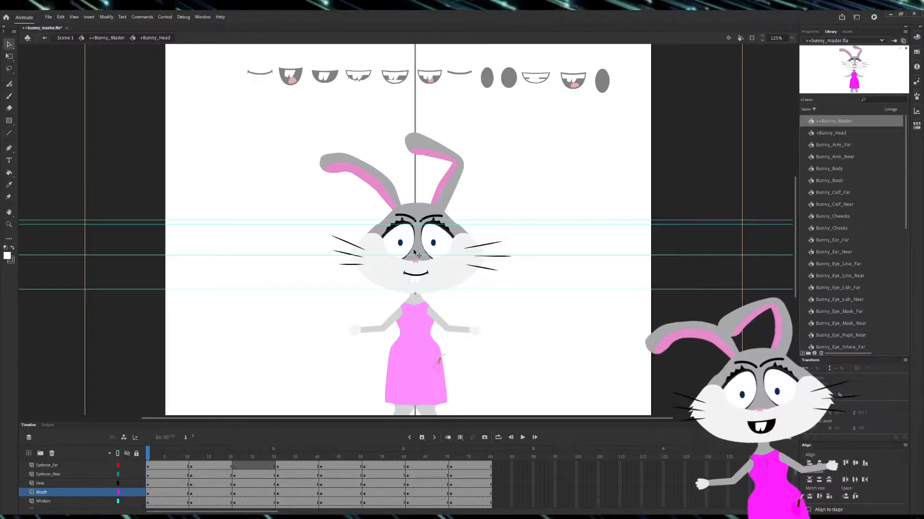
- Find the mouth symbols in the library, preview the three-quarter version, and open Bunny_Mouth_Front for editing inside the head
{"action": "left_click", "coordinate": [826, 134]}
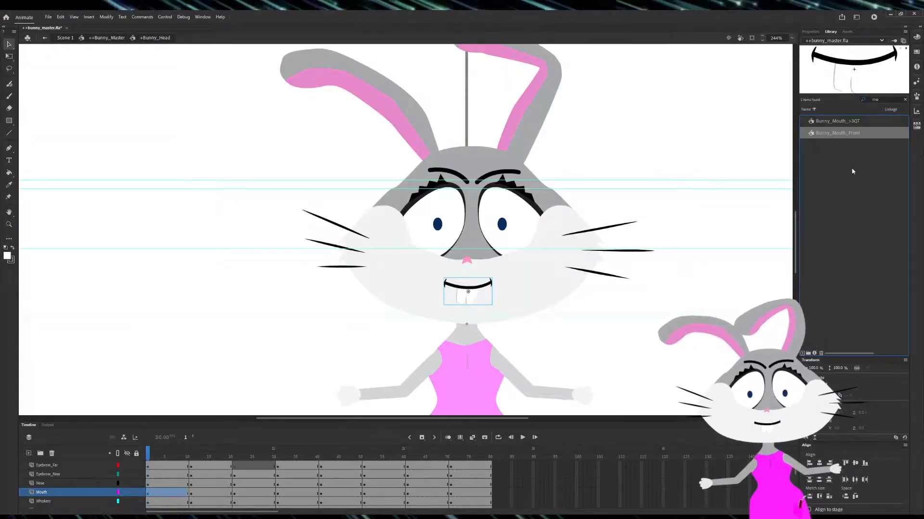
{"action": "left_click", "coordinate": [847, 122]}
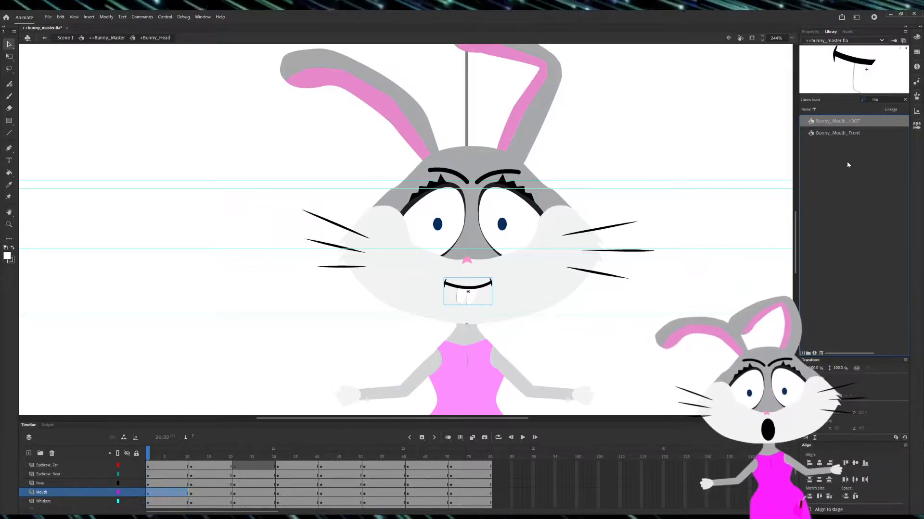
{"action": "mouse_move", "coordinate": [149, 453]}
{"action": "left_mouse_down"}
{"action": "mouse_move", "coordinate": [239, 466]}
{"action": "mouse_move", "coordinate": [148, 465]}
{"action": "left_mouse_up"}
{"action": "double_click", "coordinate": [467, 293]}
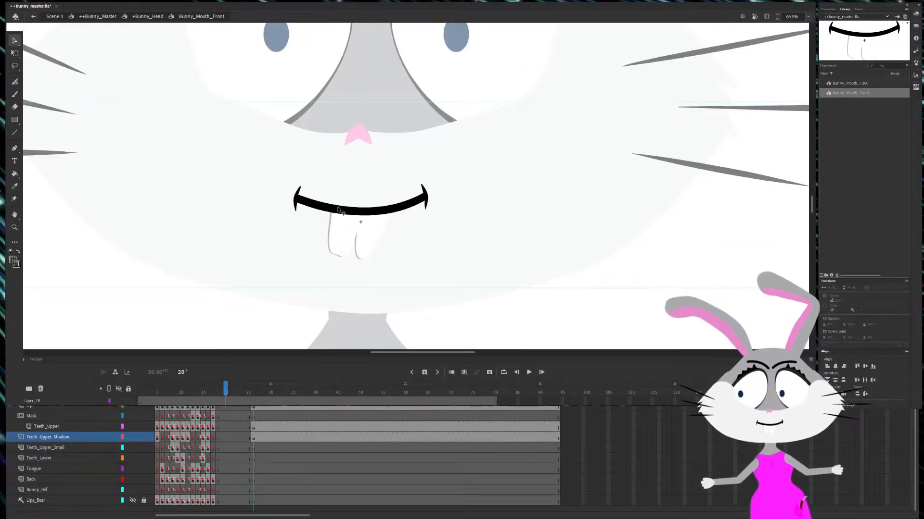
- Try flipping the lip line vertically with the Free Transform tool
{"action": "left_click", "coordinate": [340, 211]}
{"action": "key", "text": "q"}
{"action": "left_click", "coordinate": [832, 345]}
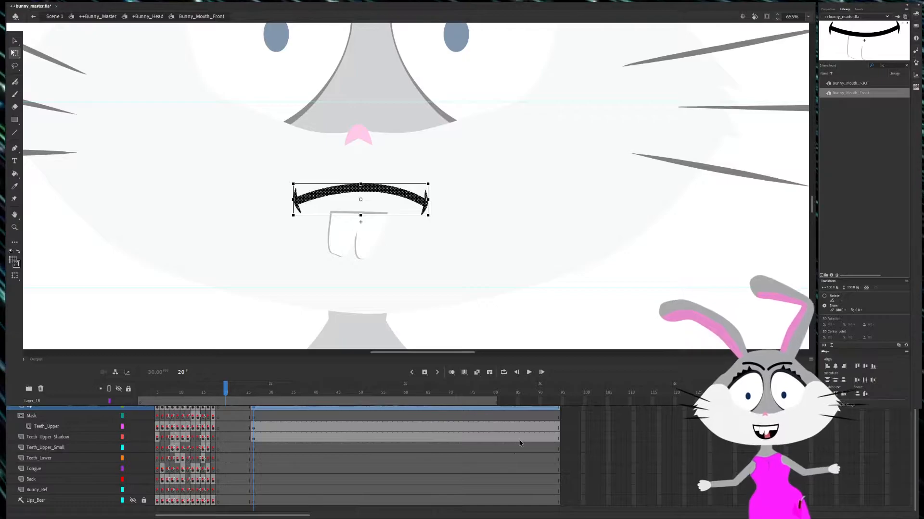
- Mark the lip line's corners and height with ruler guides and flip the lip line vertically into a frown
{"action": "left_click_drag", "start_coordinate": [8, 31], "coordinate": [298, 253]}
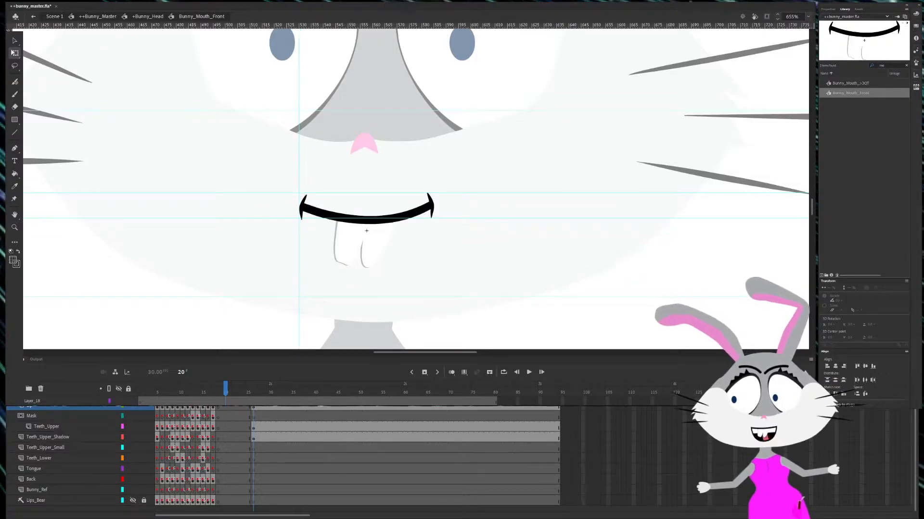
{"action": "left_click_drag", "start_coordinate": [42, 259], "coordinate": [432, 298]}
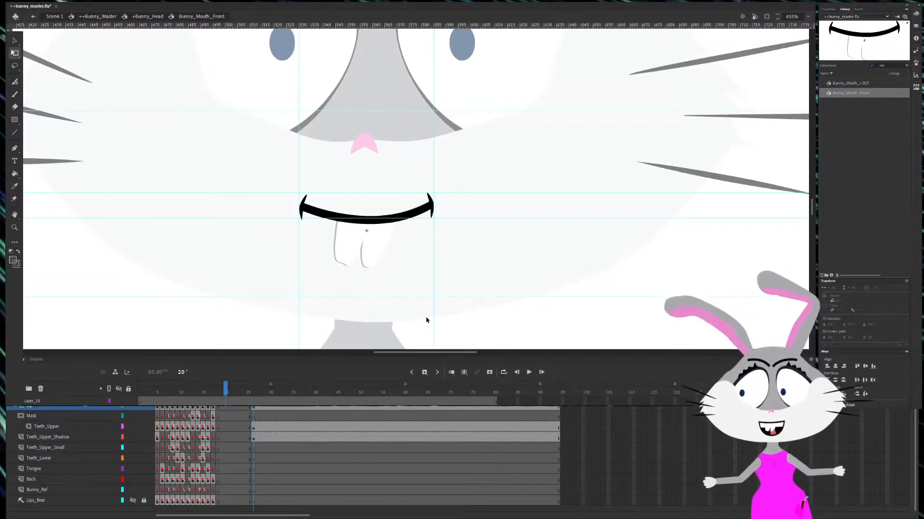
{"action": "left_click_drag", "start_coordinate": [306, 205], "coordinate": [306, 215]}
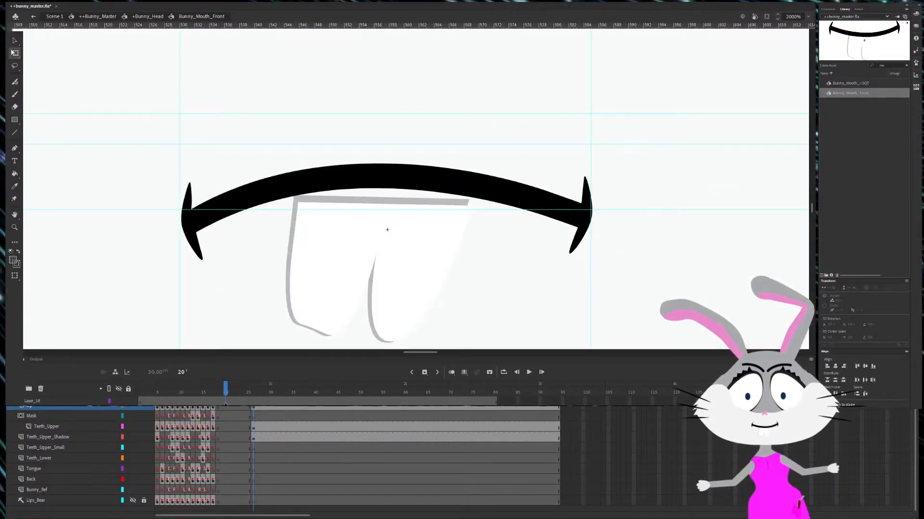
{"action": "left_click_drag", "start_coordinate": [225, 404], "coordinate": [252, 417]}
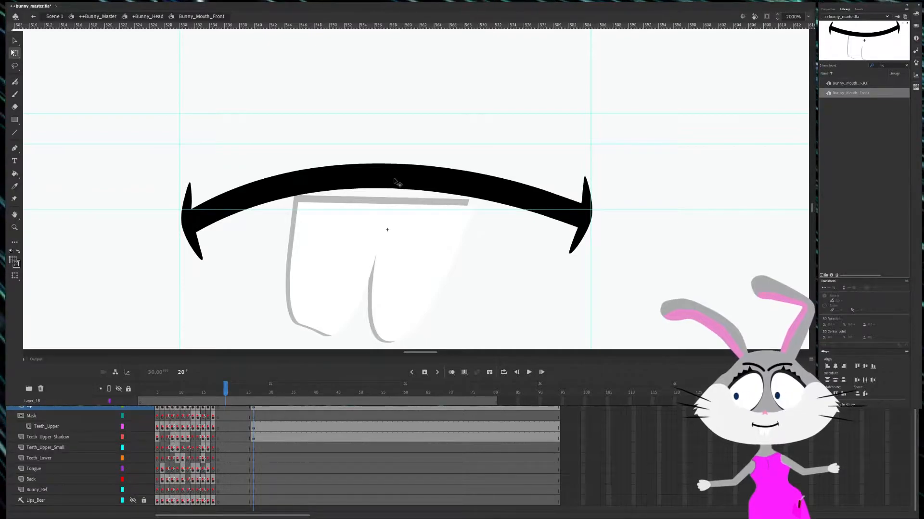
- Move the upper teeth together with their shadow upward so their top edge is hidden behind the frowning lip line
{"action": "left_click", "coordinate": [393, 205]}
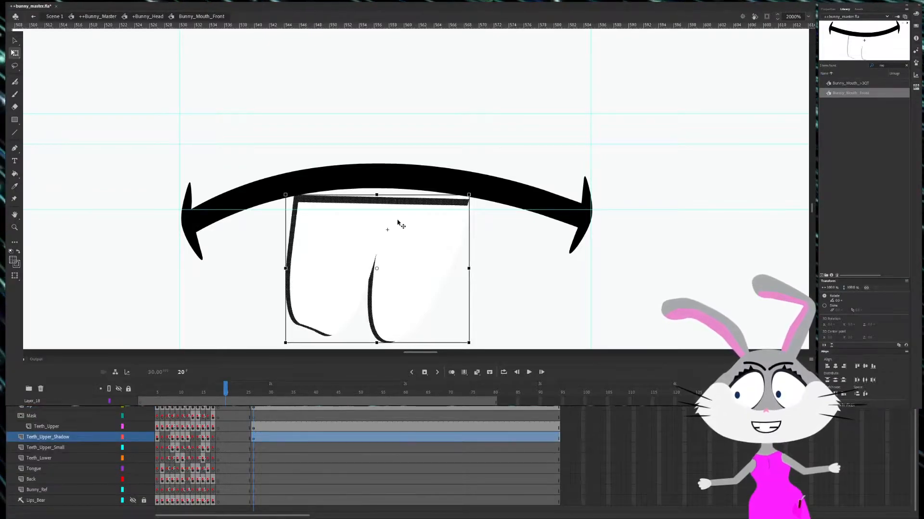
{"action": "left_click", "coordinate": [398, 222], "text": "shift"}
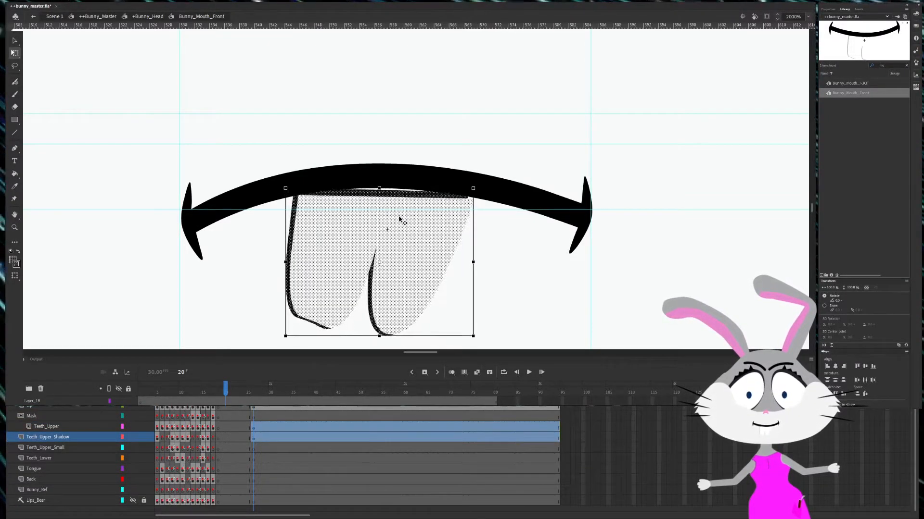
{"action": "key", "text": "Up"}
{"action": "key", "text": "Up"}
{"action": "key", "text": "Up"}
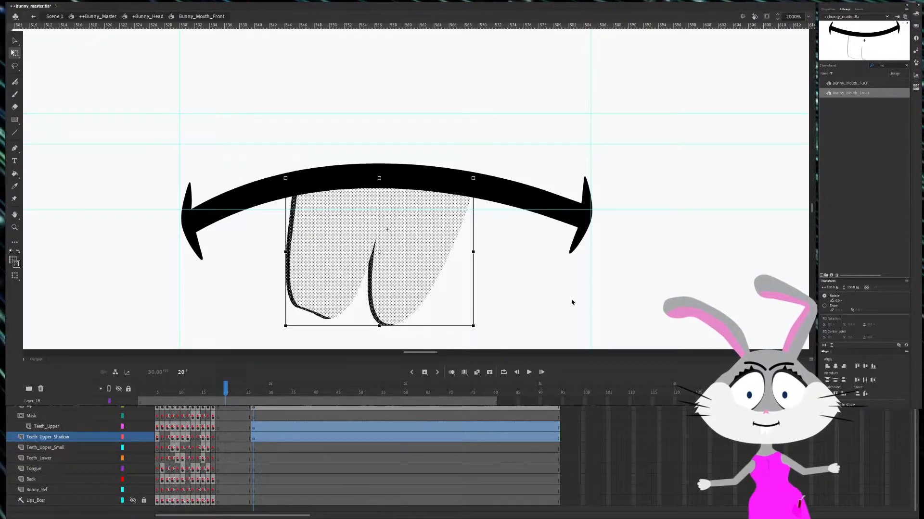
{"action": "left_click", "coordinate": [566, 308]}
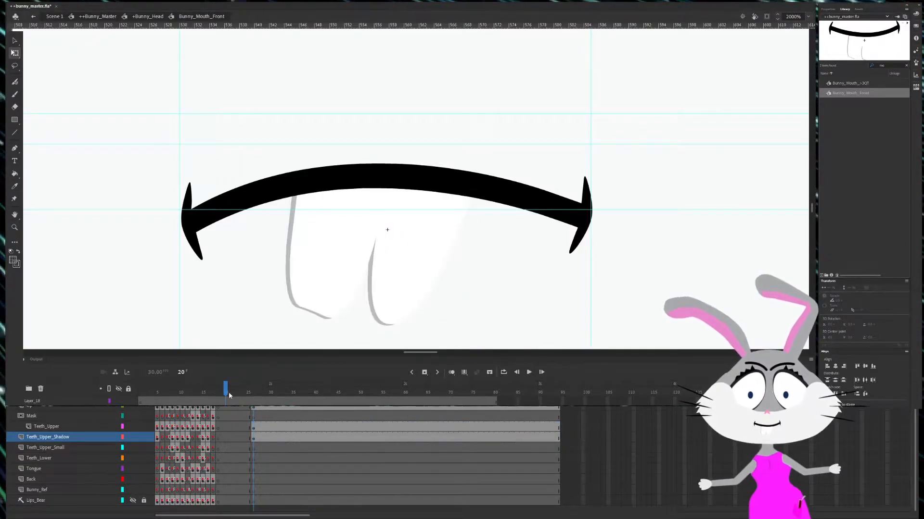
{"action": "mouse_move", "coordinate": [225, 392]}
{"action": "left_mouse_down"}
{"action": "mouse_move", "coordinate": [144, 392]}
{"action": "mouse_move", "coordinate": [225, 391]}
{"action": "left_mouse_up"}
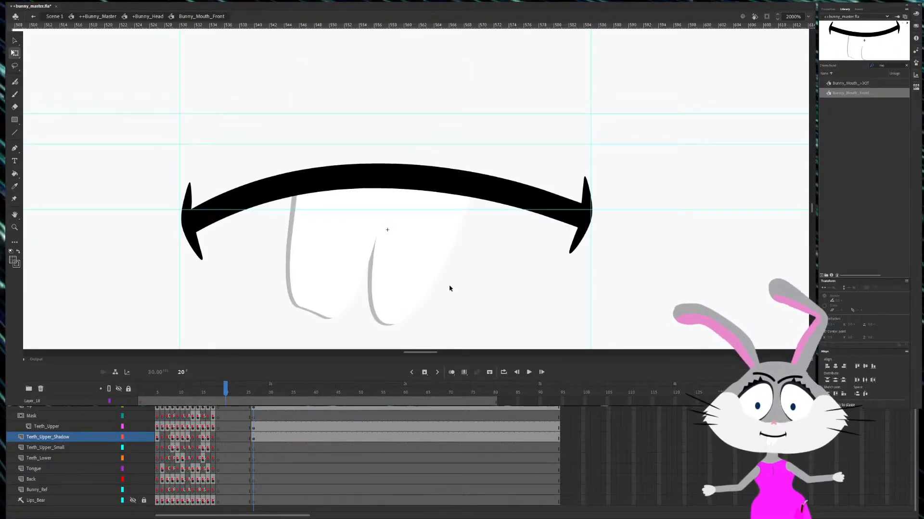
{"action": "scroll", "coordinate": [442, 288], "scroll_direction": "down", "scroll_amount": 5}
{"action": "scroll", "coordinate": [422, 235], "scroll_direction": "down", "scroll_amount": 10}
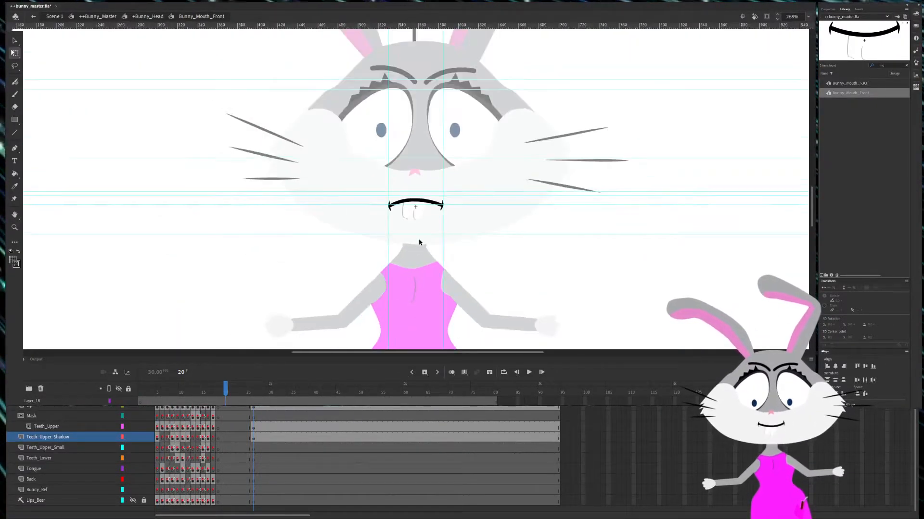
- Examine how the closed frown reads on the bunny's whole face and body
{"action": "scroll", "coordinate": [461, 265], "scroll_direction": "up", "scroll_amount": 3}
{"action": "scroll", "coordinate": [503, 325], "scroll_direction": "down", "scroll_amount": 2}
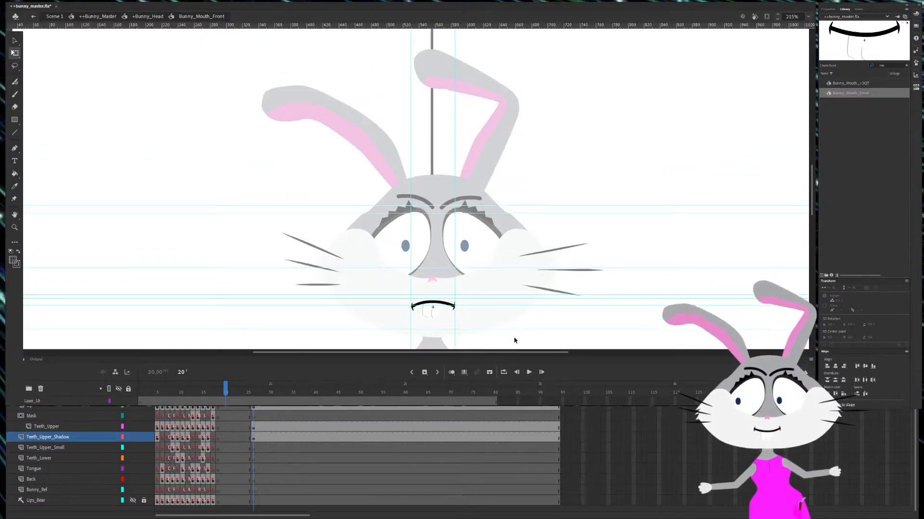
{"action": "scroll", "coordinate": [506, 273], "scroll_direction": "down", "scroll_amount": 3}
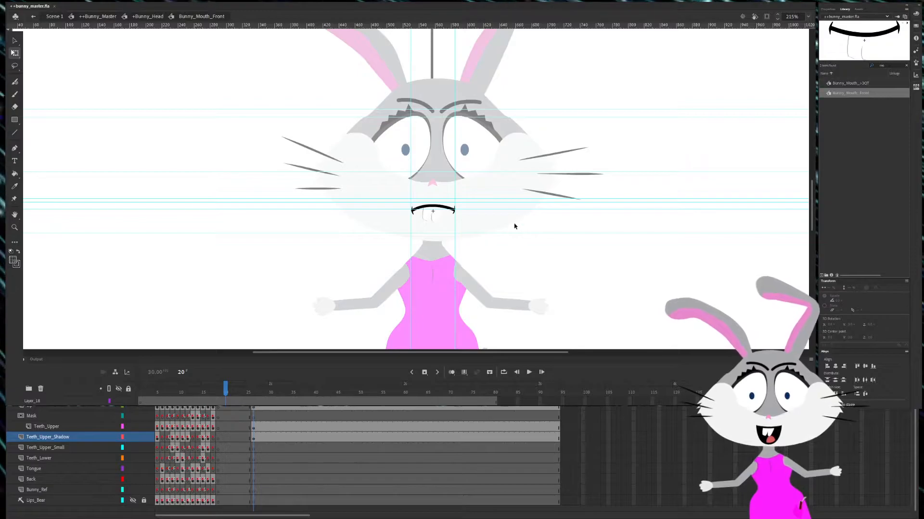
{"action": "scroll", "coordinate": [446, 204], "scroll_direction": "up", "scroll_amount": 5}
{"action": "scroll", "coordinate": [446, 206], "scroll_direction": "down", "scroll_amount": 5}
{"action": "scroll", "coordinate": [534, 237], "scroll_direction": "up", "scroll_amount": 2}
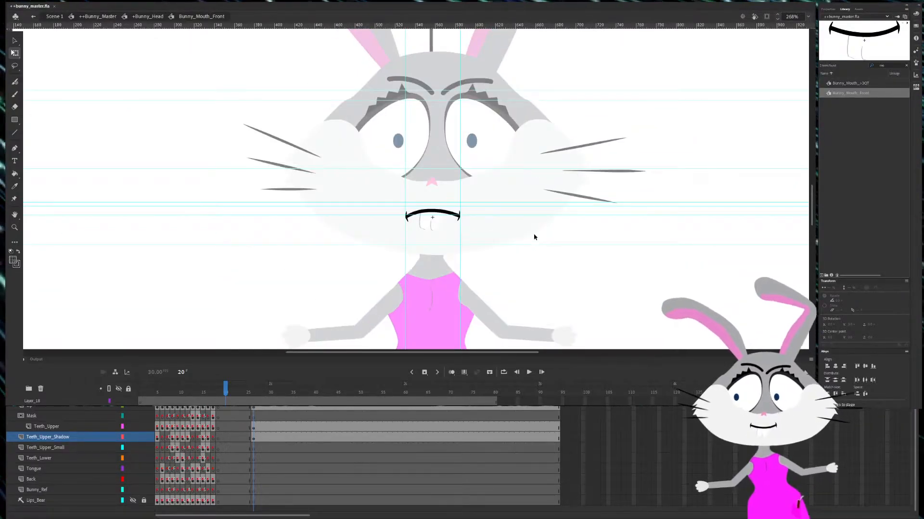
- Check the label of the open-mouth keyframe on frame 2 and isolate the lip outline of frame 21 beside the mouth
{"action": "key", "text": "."}
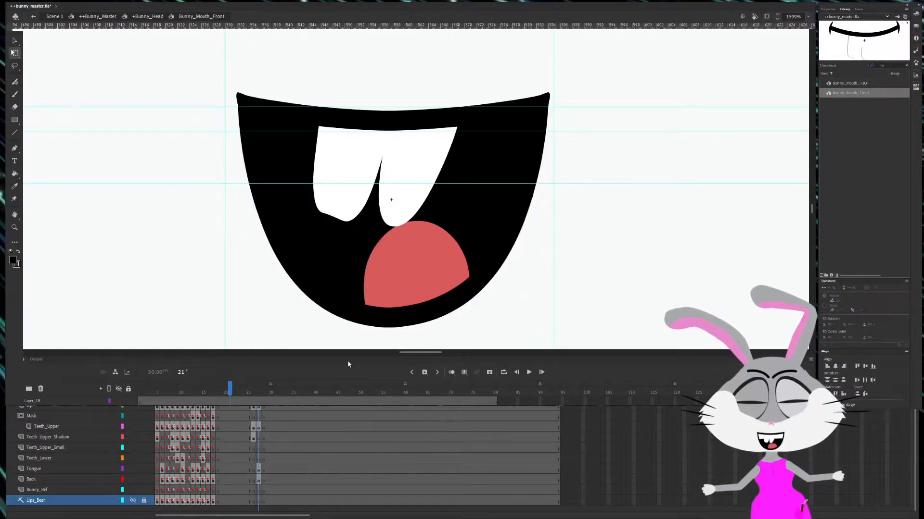
{"action": "left_click", "coordinate": [164, 409]}
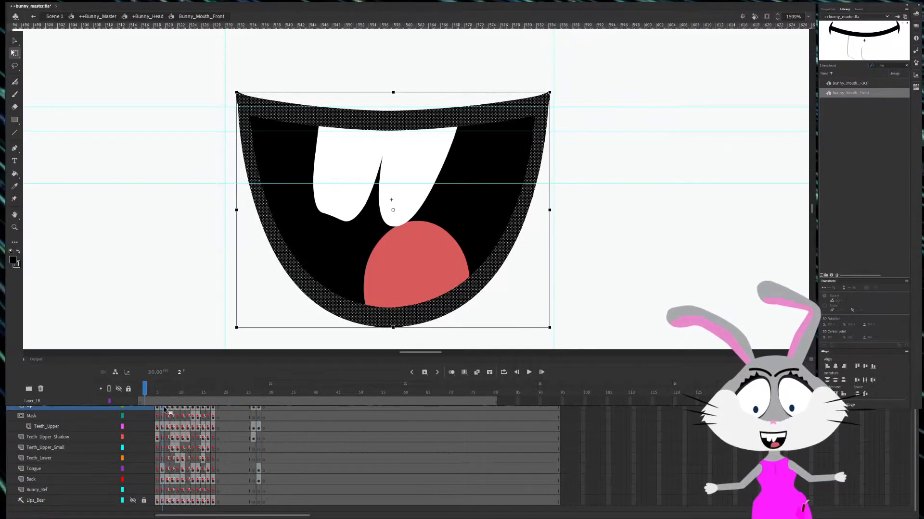
{"action": "left_click", "coordinate": [831, 10]}
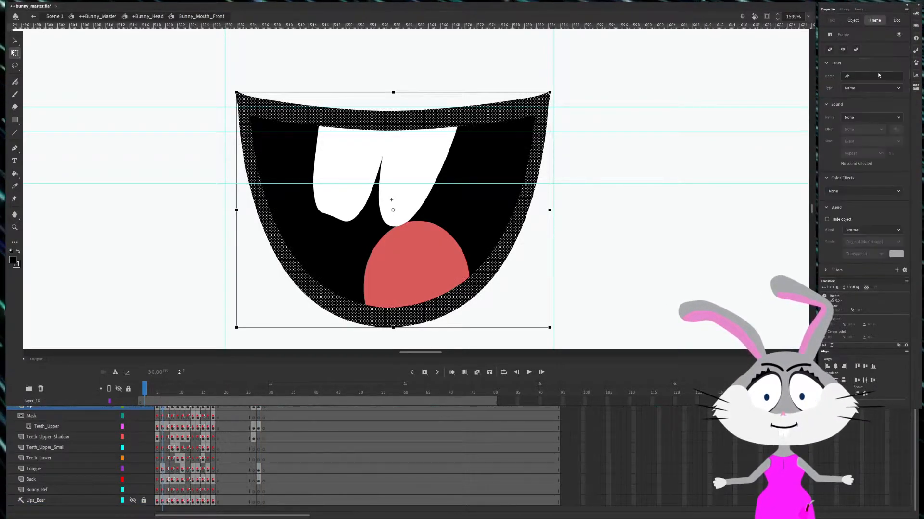
{"action": "left_click", "coordinate": [260, 409]}
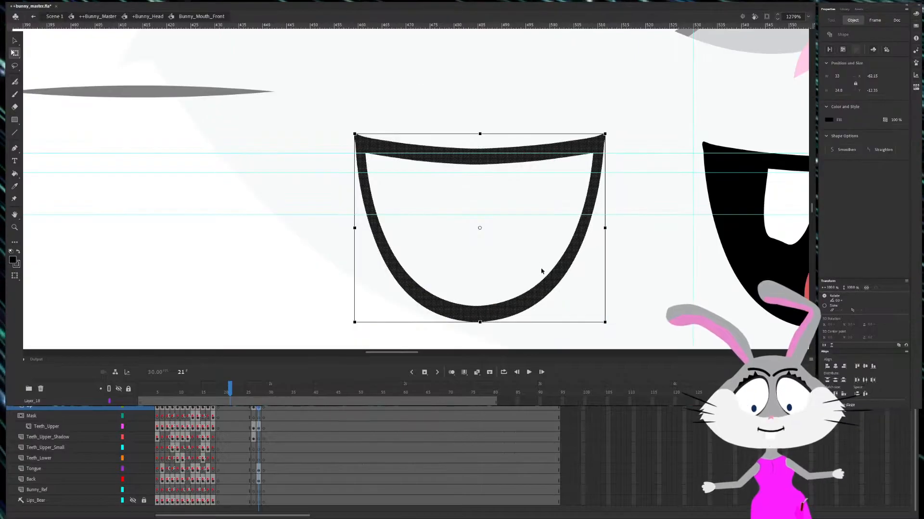
{"action": "scroll", "coordinate": [532, 289], "scroll_direction": "up", "scroll_amount": 1}
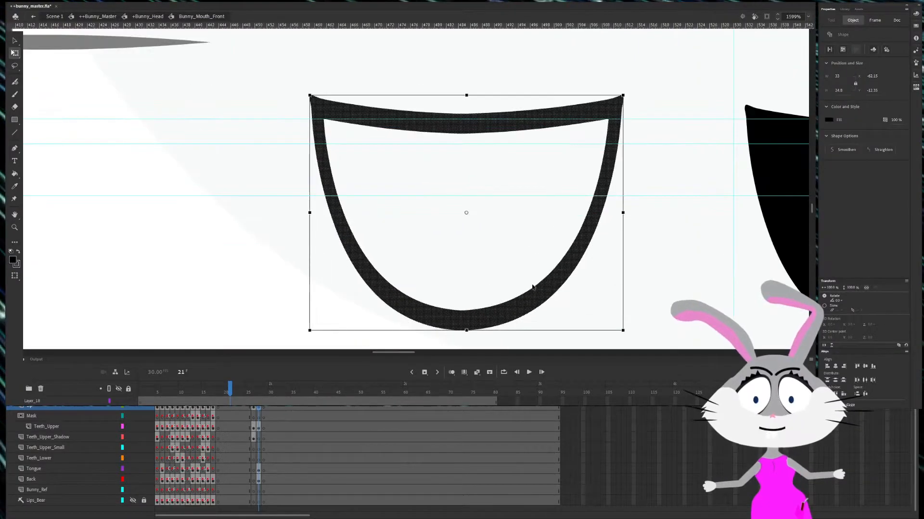
- Pull the upper left corner of the lip outline outward and curve its edges into a small downturned tip
{"action": "left_click", "coordinate": [295, 212]}
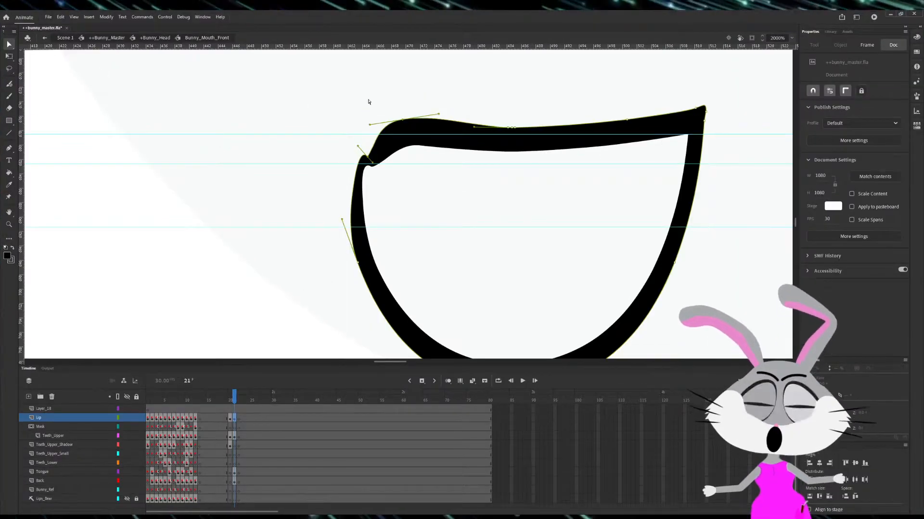
{"action": "left_click_drag", "start_coordinate": [316, 148], "coordinate": [388, 187]}
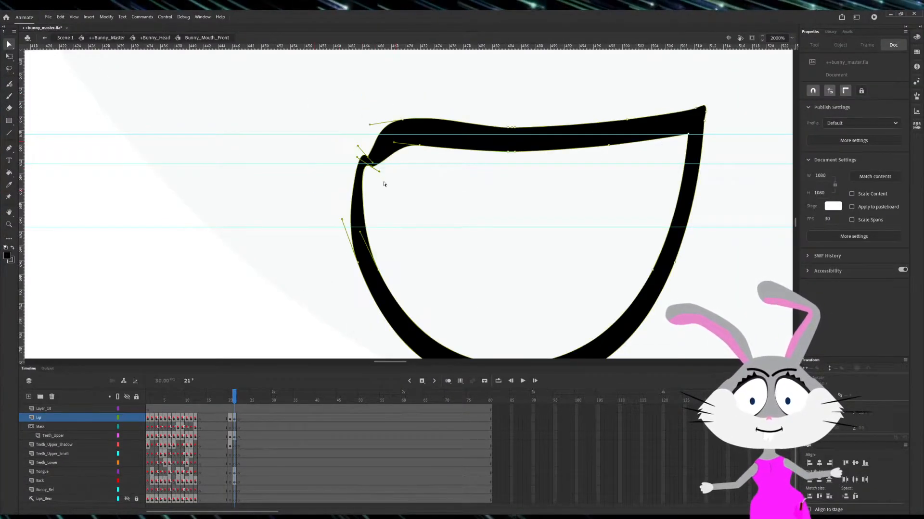
{"action": "left_click", "coordinate": [361, 151]}
{"action": "left_click_drag", "start_coordinate": [362, 151], "coordinate": [358, 143]}
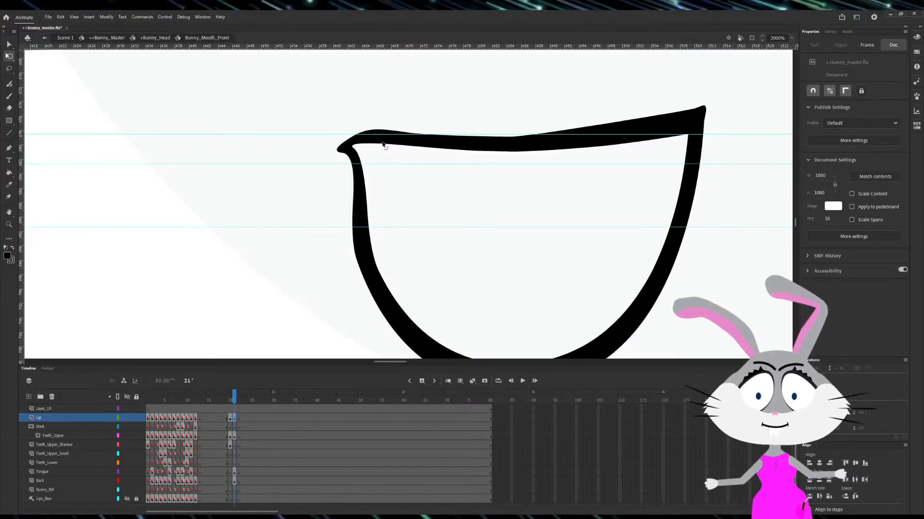
{"action": "left_click_drag", "start_coordinate": [383, 146], "coordinate": [353, 153]}
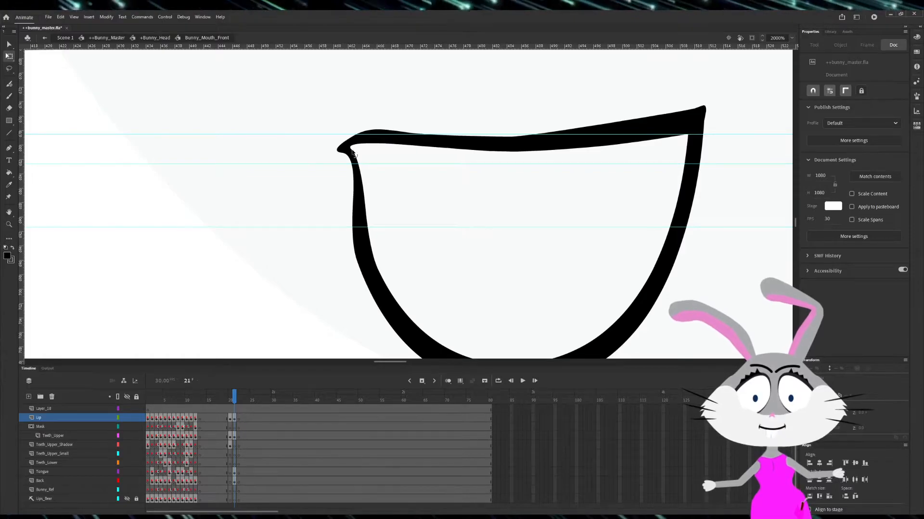
- Thicken and smooth the left side of the lip outline from the corner down into the lower curve
{"action": "left_click", "coordinate": [380, 145]}
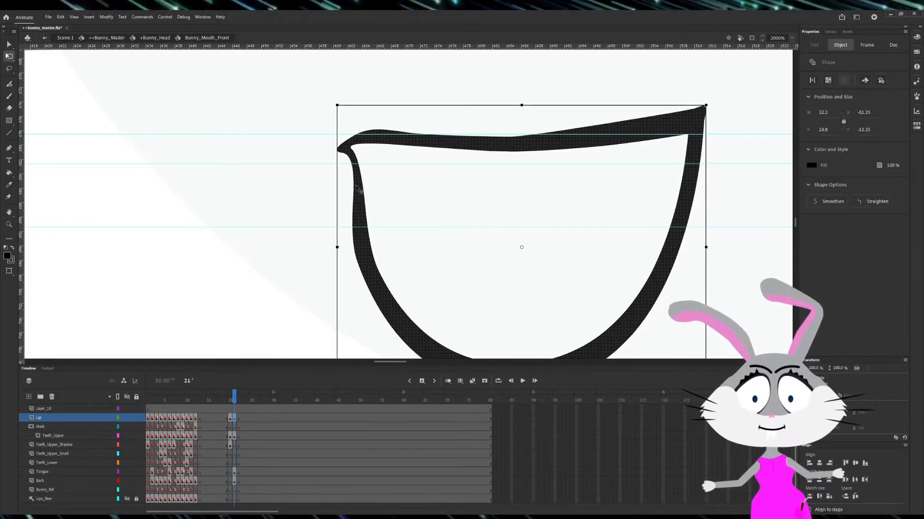
{"action": "left_click", "coordinate": [225, 302]}
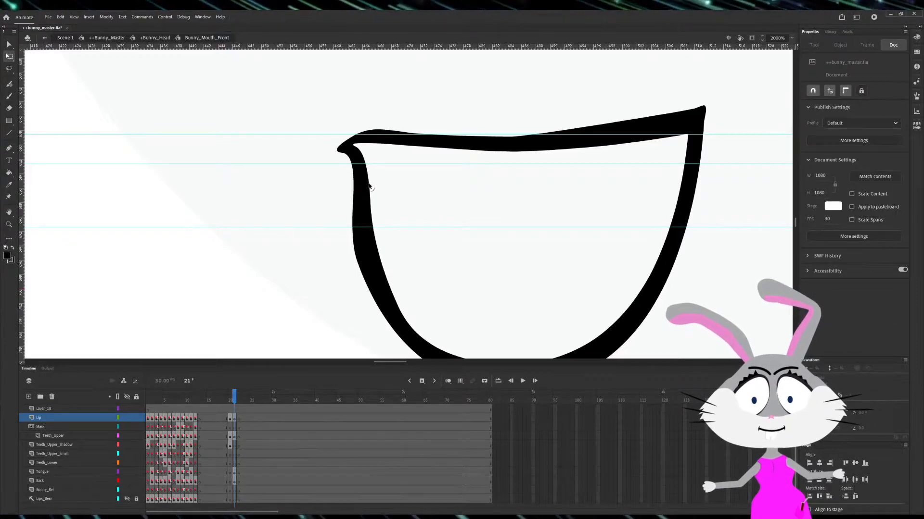
{"action": "scroll", "coordinate": [420, 297], "scroll_direction": "down", "scroll_amount": 3}
{"action": "left_click_drag", "start_coordinate": [420, 296], "coordinate": [418, 290]}
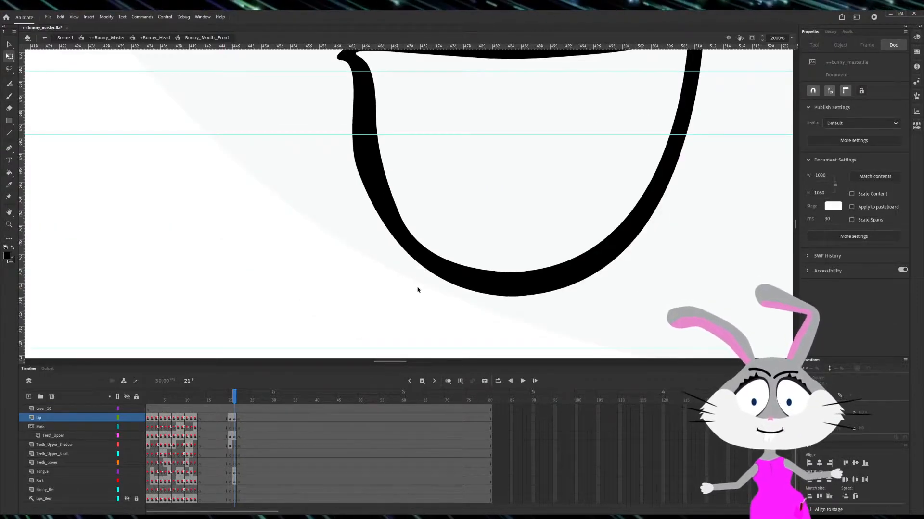
{"action": "key", "text": "v"}
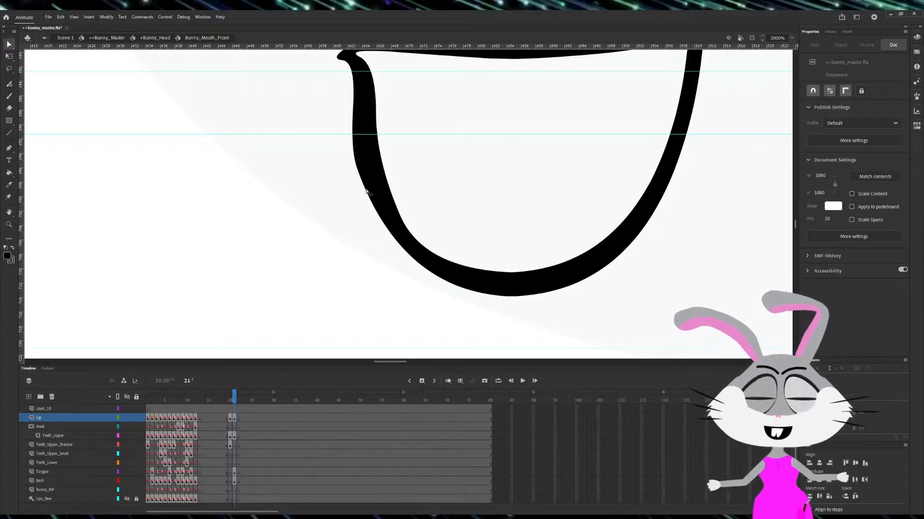
{"action": "left_click_drag", "start_coordinate": [360, 172], "coordinate": [372, 176]}
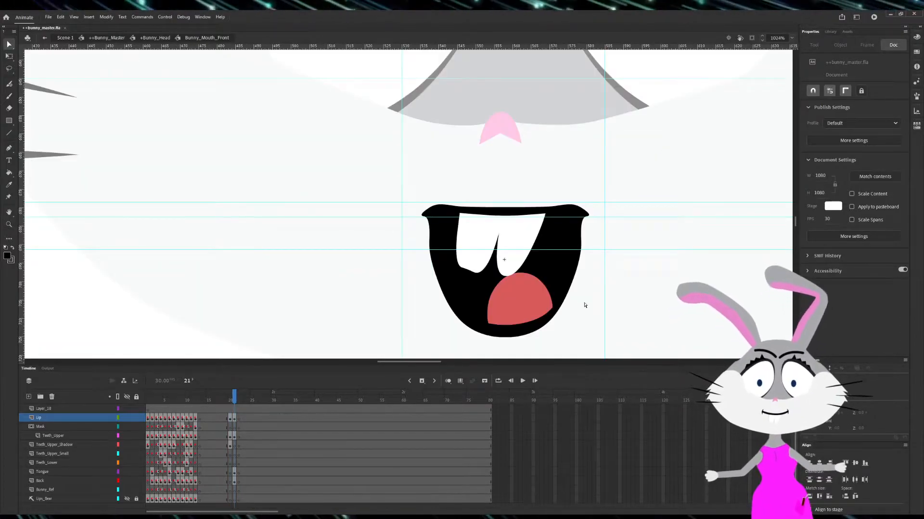
- Compare the reshaped open mouth on frame 21 with the closed frown on the preceding frame
{"action": "key", "text": "comma"}
{"action": "key", "text": "period"}
{"action": "key", "text": "comma"}
{"action": "key", "text": "period"}
{"action": "key", "text": "comma"}
{"action": "key", "text": "period"}
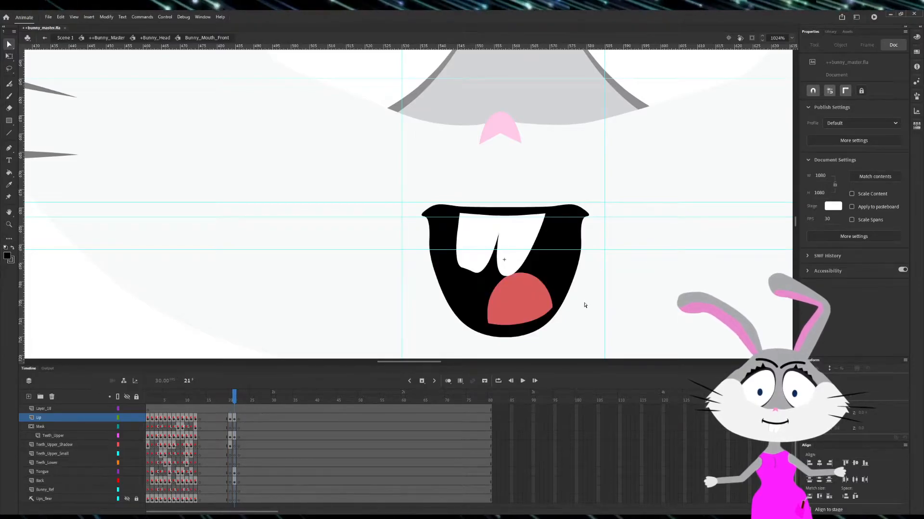
{"action": "key", "text": "comma"}
{"action": "key", "text": "period"}
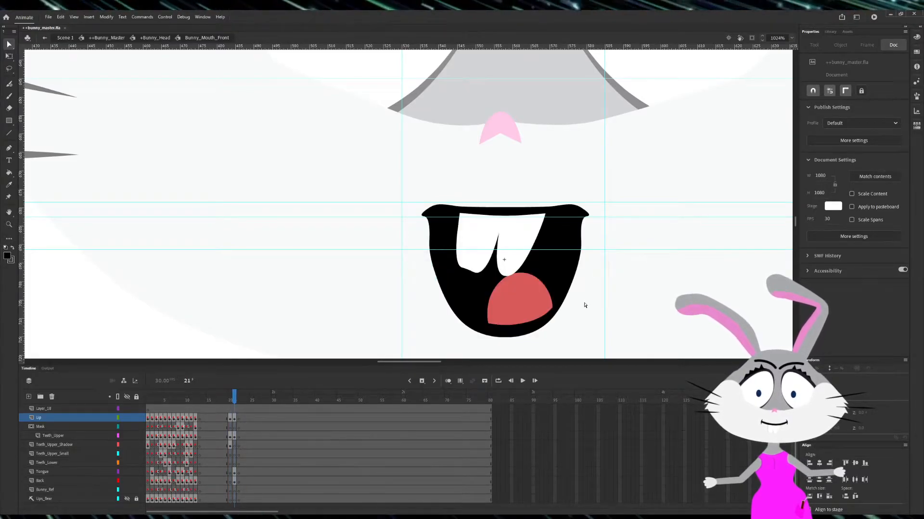
{"action": "key", "text": "comma"}
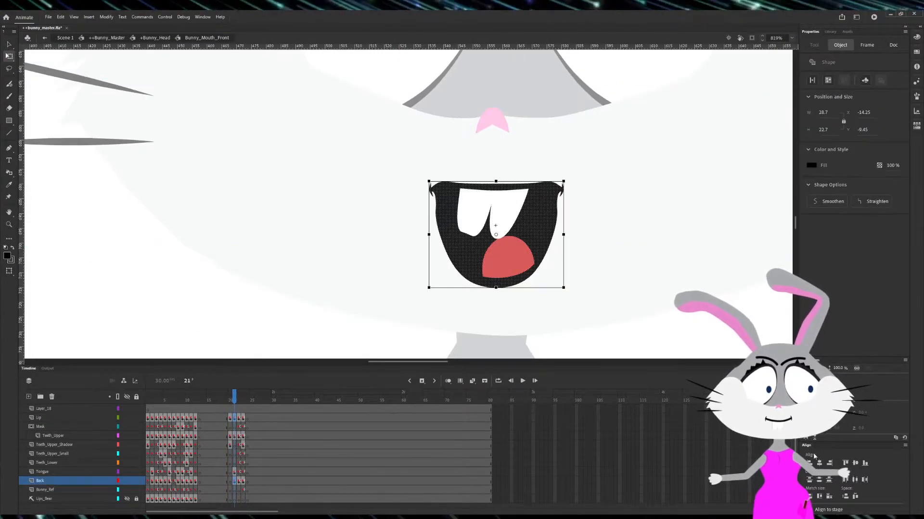
- Flip the open mouth's black back shape on frame 21 vertically to match the frown
{"action": "left_click", "coordinate": [814, 438]}
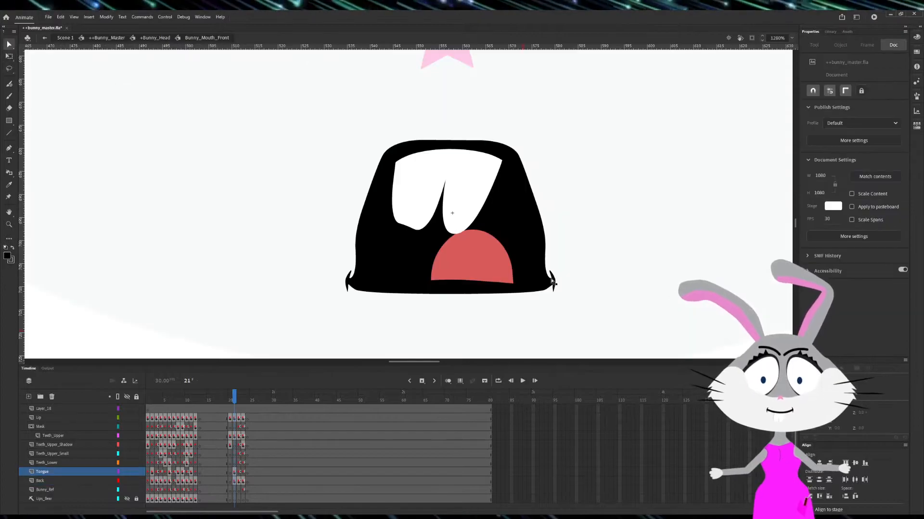
{"action": "scroll", "coordinate": [549, 282], "scroll_direction": "down", "scroll_amount": 4}
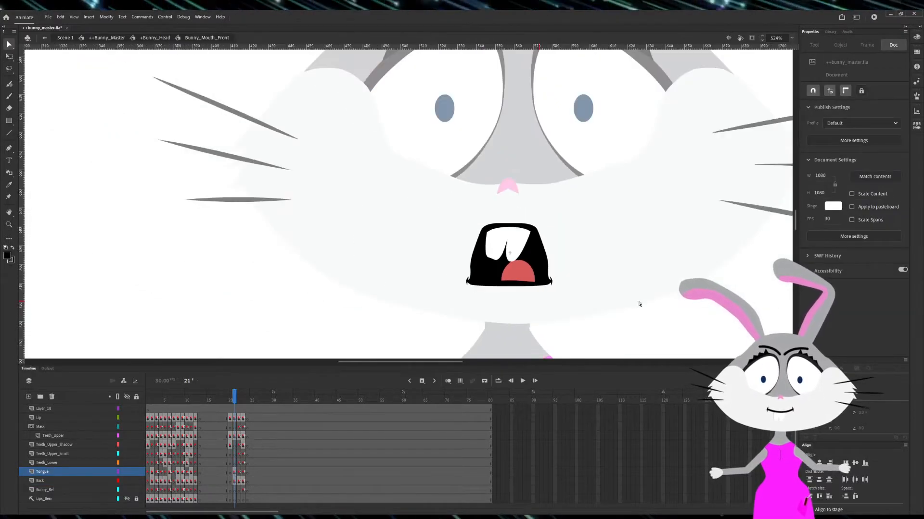
{"action": "scroll", "coordinate": [659, 302], "scroll_direction": "down", "scroll_amount": 1}
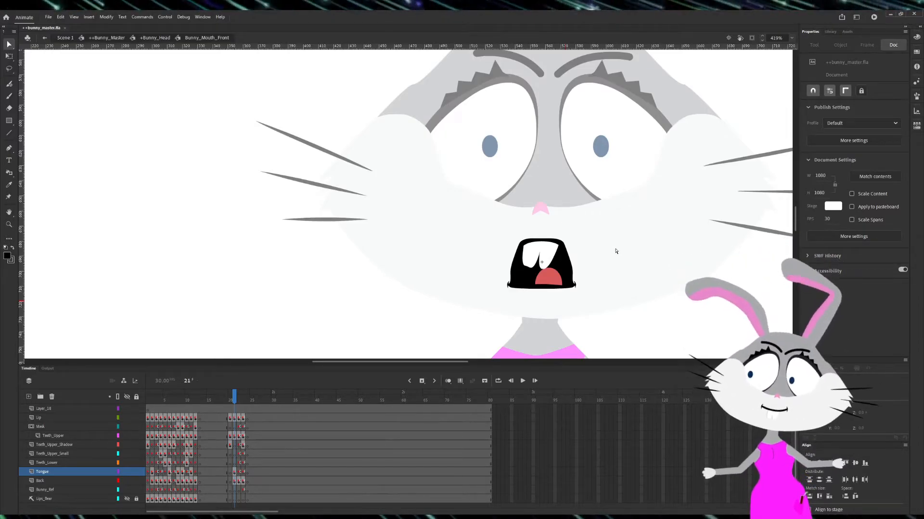
- Flip the lip outline and the black mouth back on frame 22 vertically
{"action": "key", "text": "period"}
{"action": "key", "text": "comma"}
{"action": "key", "text": "period"}
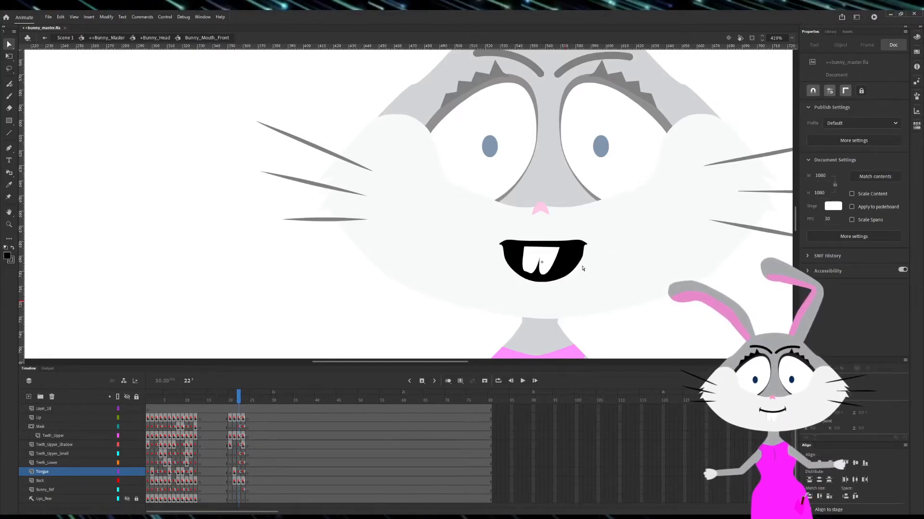
{"action": "scroll", "coordinate": [591, 261], "scroll_direction": "up", "scroll_amount": 5}
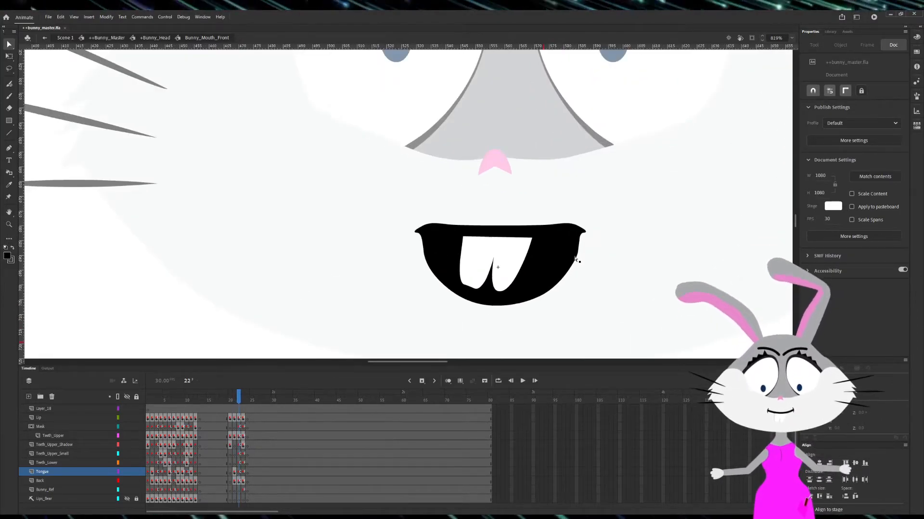
{"action": "left_click", "coordinate": [576, 260]}
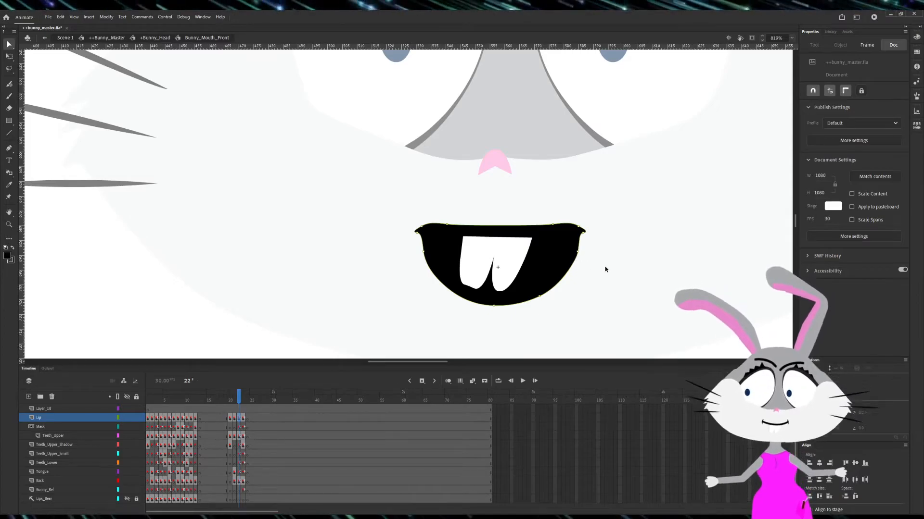
{"action": "key", "text": "q"}
{"action": "left_click", "coordinate": [576, 260]}
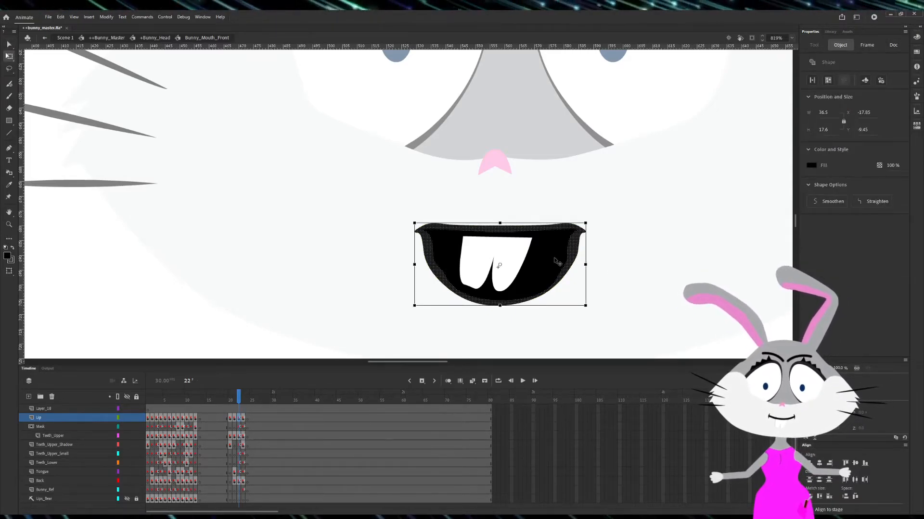
{"action": "left_click", "coordinate": [814, 439]}
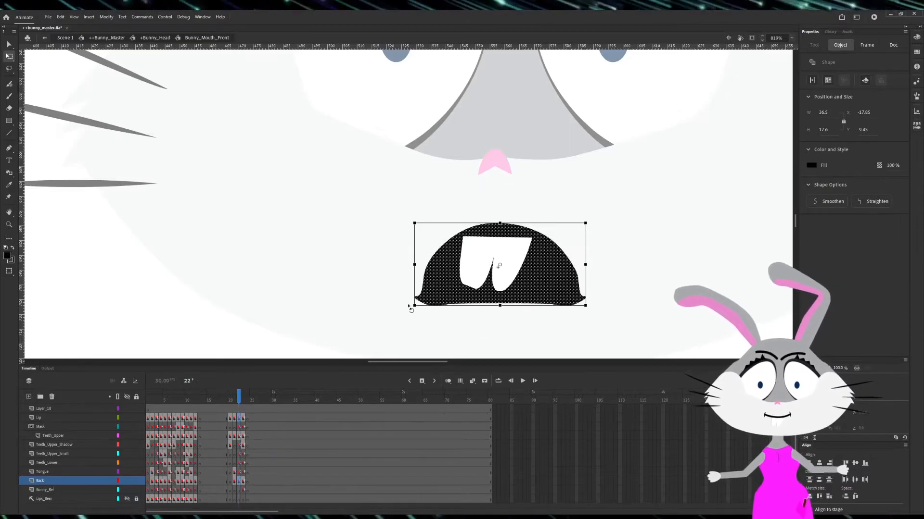
{"action": "left_click", "coordinate": [353, 291]}
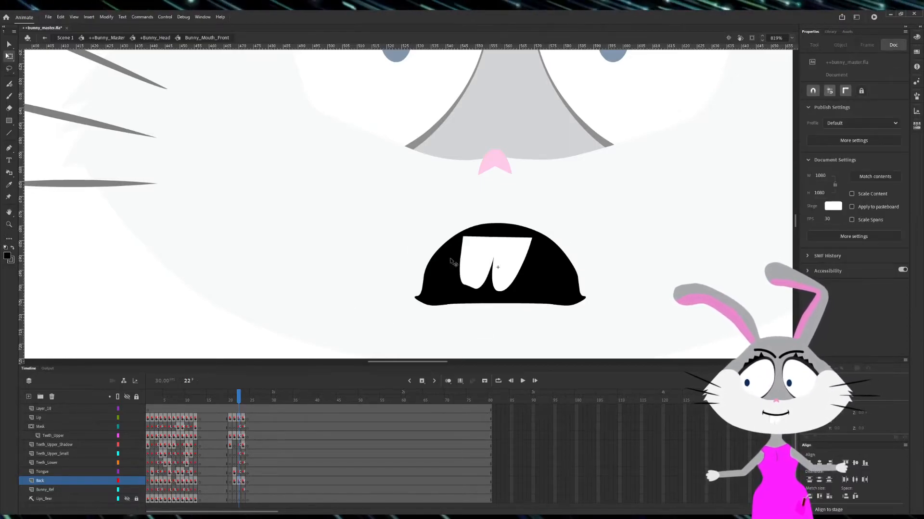
- Reshape the upper edge of the flipped mouth on frame 22 into a broader, flatter arch around the upper teeth
{"action": "scroll", "coordinate": [450, 261], "scroll_direction": "up", "scroll_amount": 3}
{"action": "left_click", "coordinate": [532, 200]}
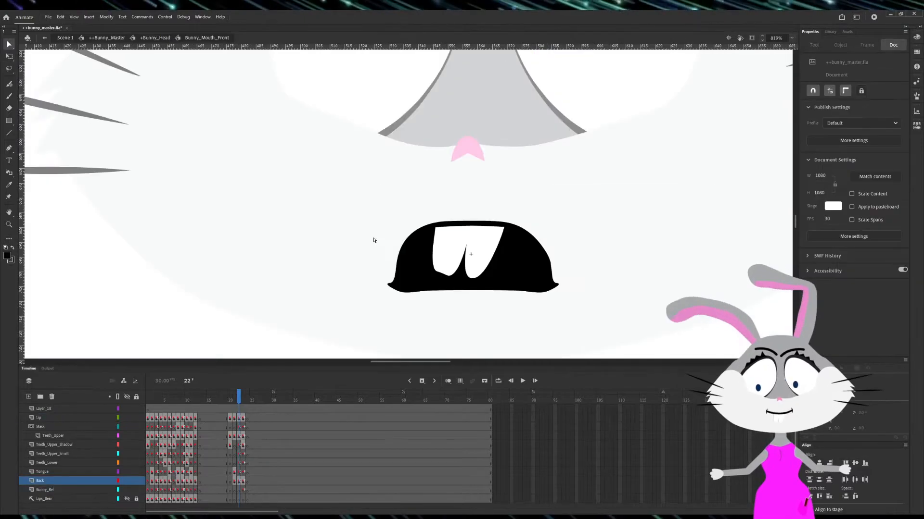
{"action": "scroll", "coordinate": [423, 278], "scroll_direction": "down", "scroll_amount": 3}
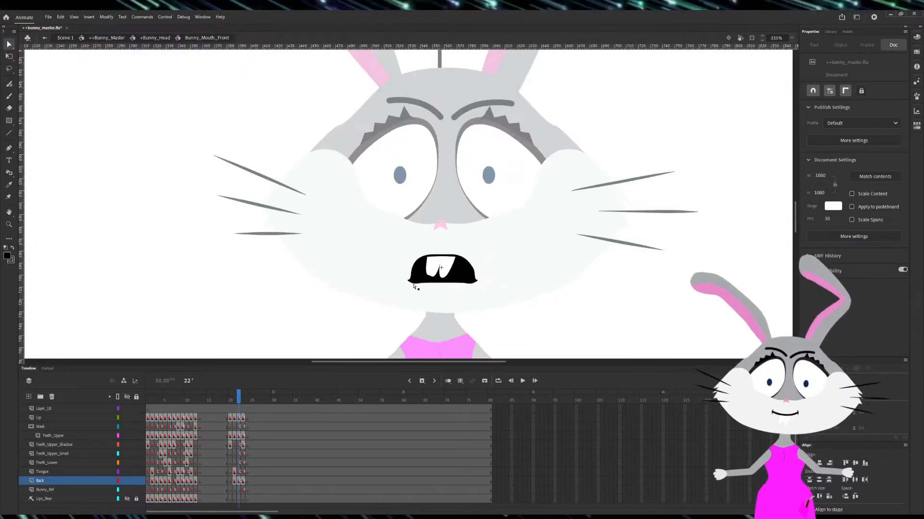
- Step back and forth through the frames around frame 22 to compare the new frowning mouths
{"action": "key", "text": "comma"}
{"action": "key", "text": "period"}
{"action": "key", "text": "comma"}
{"action": "key", "text": "comma"}
{"action": "key", "text": "period"}
{"action": "key", "text": "period"}
{"action": "key", "text": "period"}
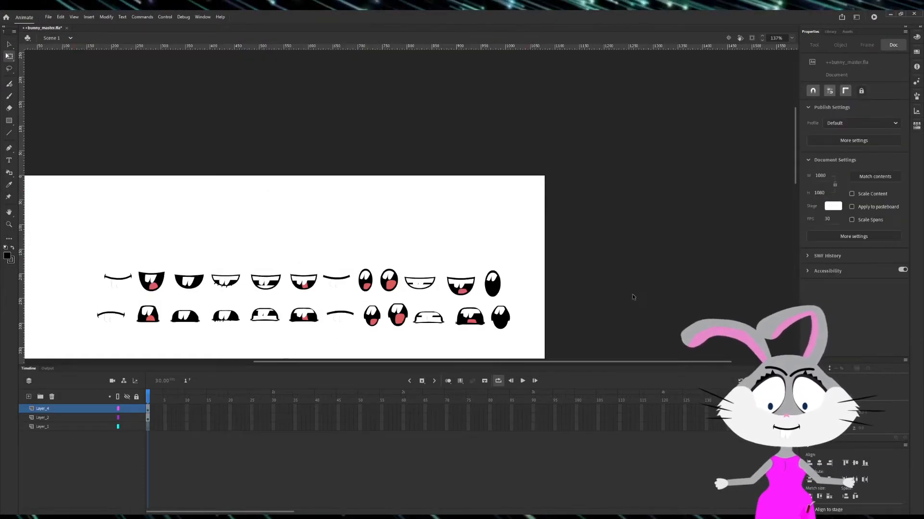
- Review the rows of smiling and frowning mouths in Scene 1 and in bunny.svg in Illustrator
{"action": "scroll", "coordinate": [478, 303], "scroll_direction": "down", "scroll_amount": 5}
{"action": "scroll", "coordinate": [360, 290], "scroll_direction": "down", "scroll_amount": 4}
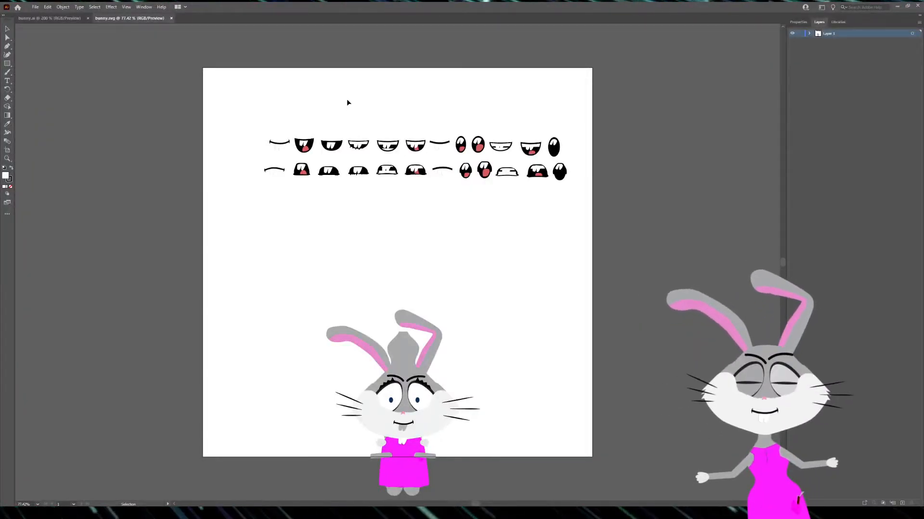
{"action": "scroll", "coordinate": [438, 244], "scroll_direction": "down", "scroll_amount": 3}
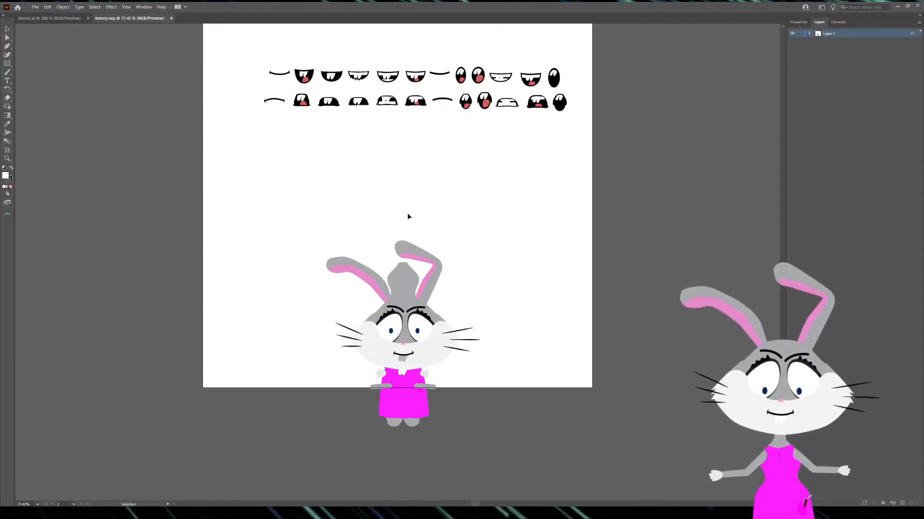
{"action": "scroll", "coordinate": [486, 260], "scroll_direction": "up", "scroll_amount": 4}
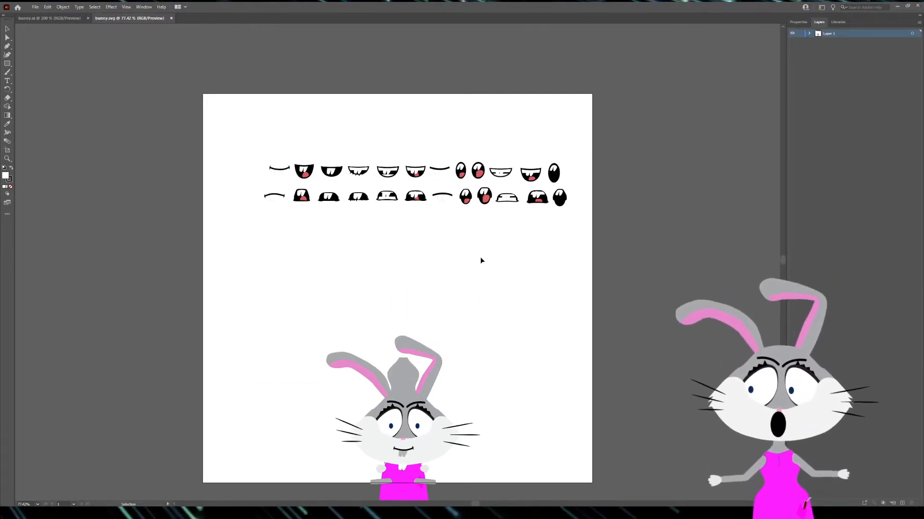
- Expand the bunny's Mouth group inside Head and examine its viseme layers, from W-Oo down to Neutral
{"action": "scroll", "coordinate": [485, 231], "scroll_direction": "left", "scroll_amount": 1}
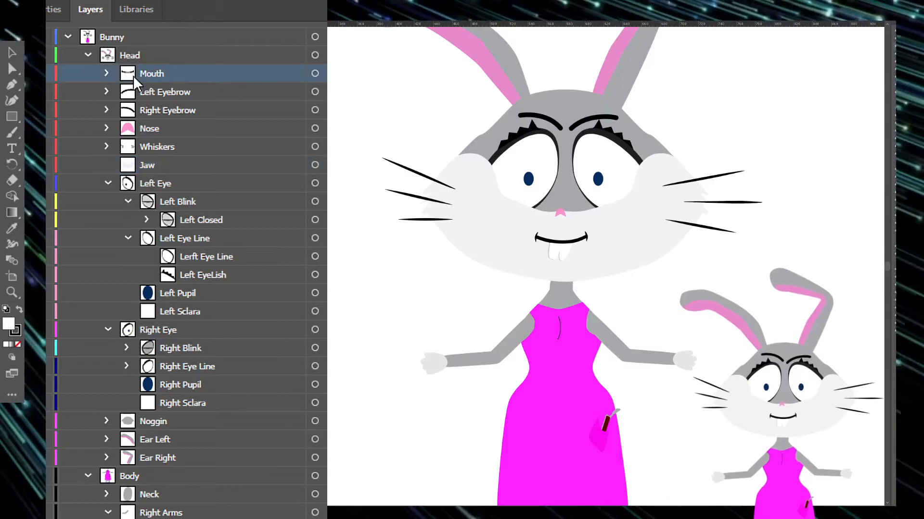
{"action": "left_click", "coordinate": [108, 73]}
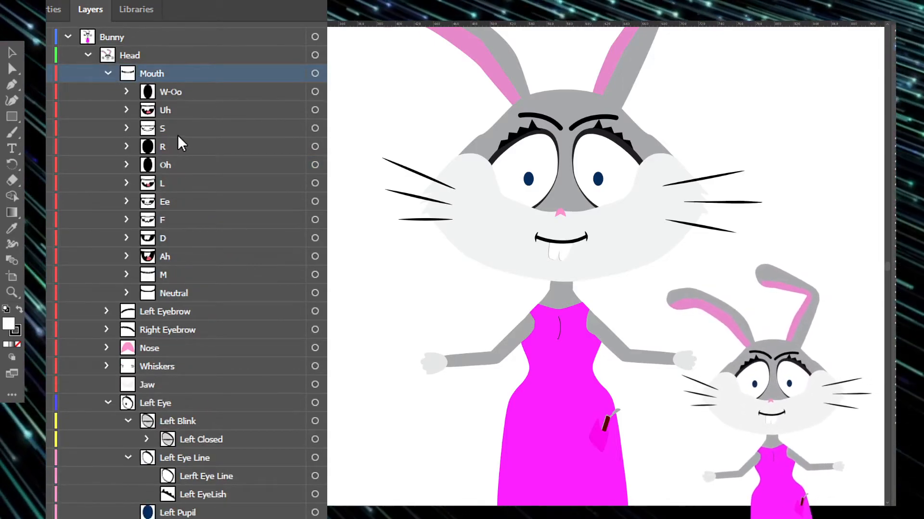
{"action": "left_click", "coordinate": [180, 90]}
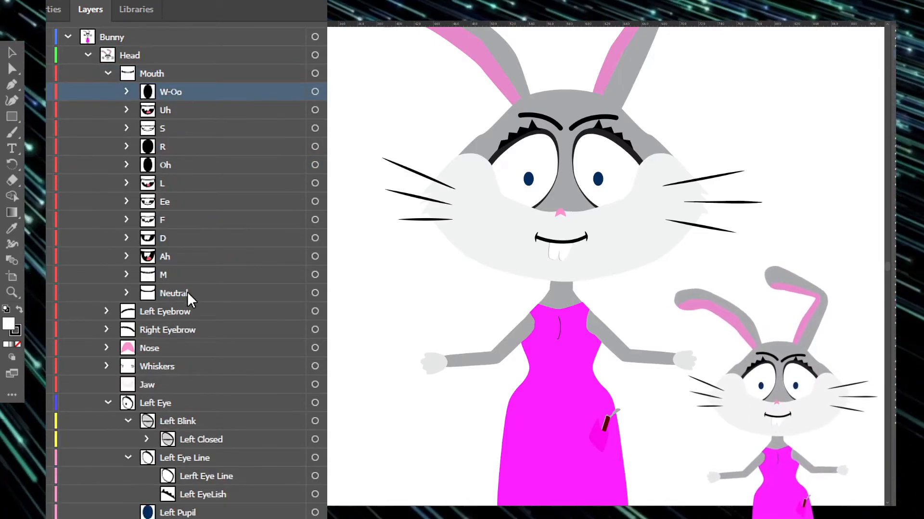
{"action": "left_click", "coordinate": [180, 149]}
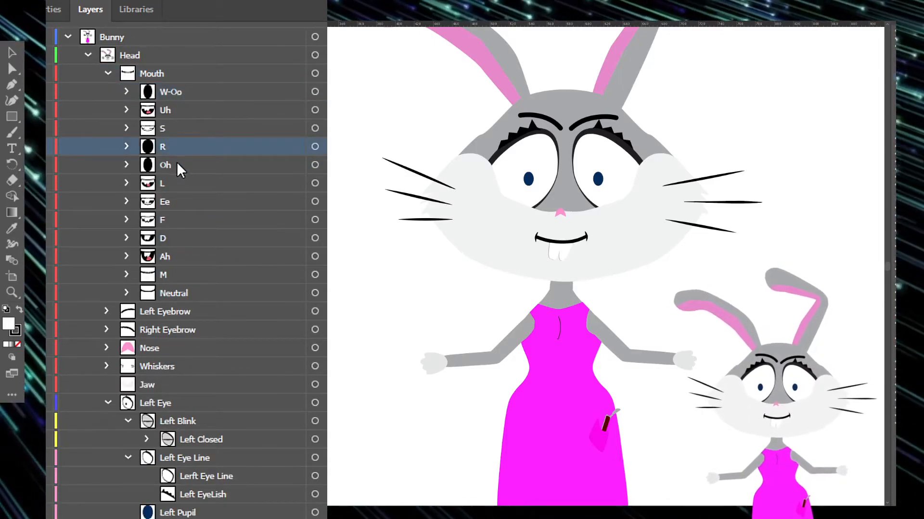
{"action": "left_click", "coordinate": [126, 147]}
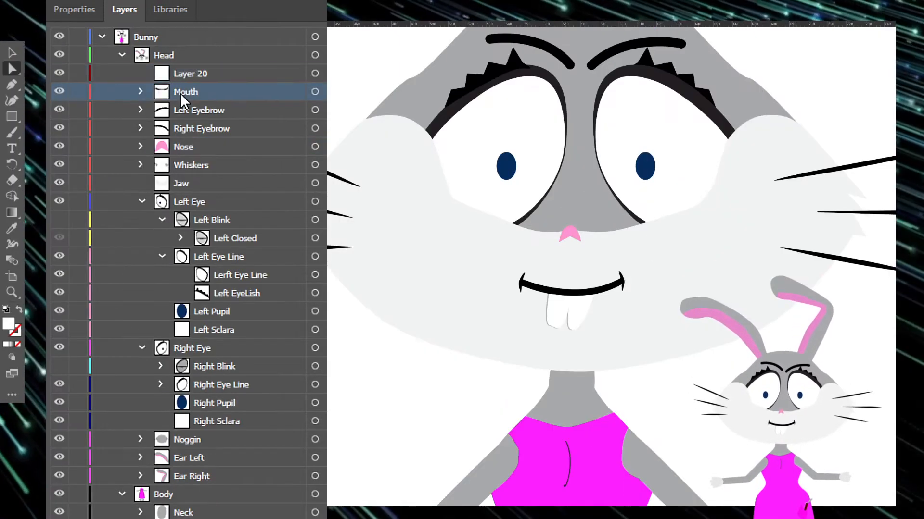
- Rename the empty layer above Mouth in the Head group as Mouth_s, to hold both mouth sets
{"action": "double_click", "coordinate": [183, 92]}
{"action": "double_click", "coordinate": [190, 72]}
{"action": "type", "text": "Mouths"}
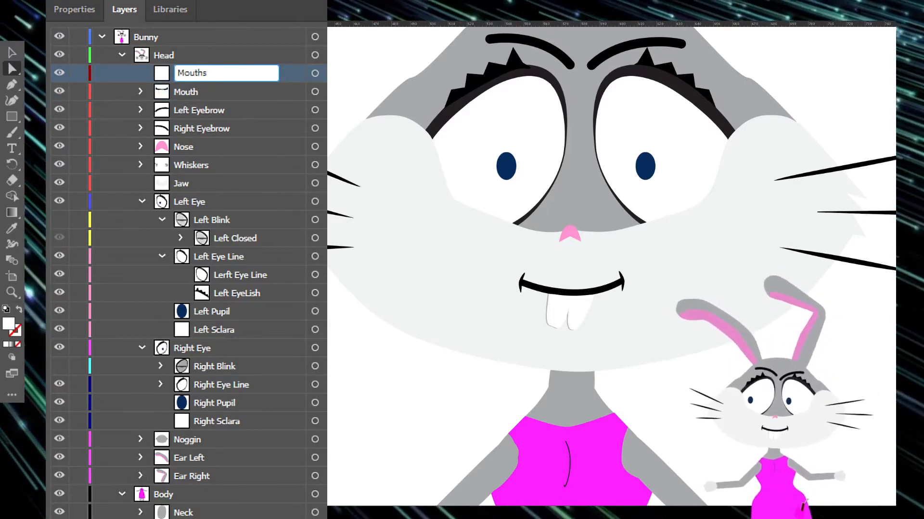
{"action": "key", "text": "BackSpace"}
{"action": "type", "text": "_s"}
{"action": "key", "text": "Return"}
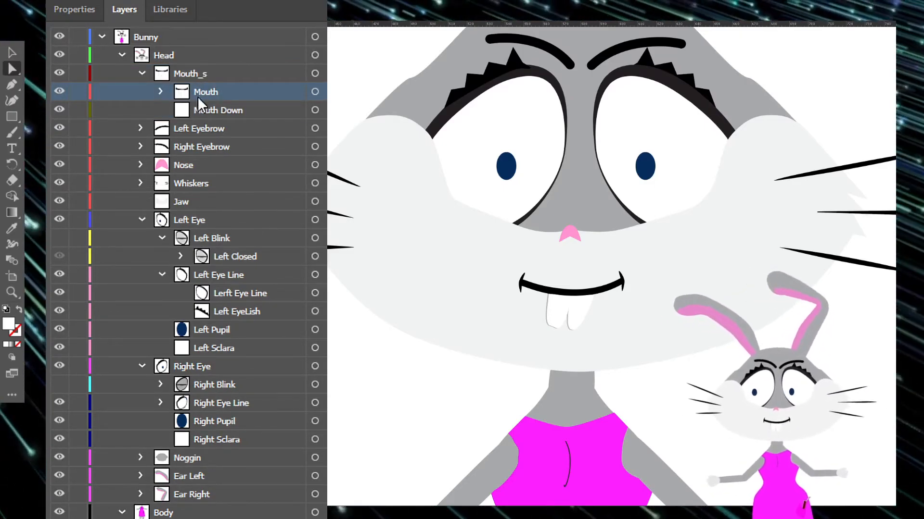
{"action": "left_click", "coordinate": [200, 75]}
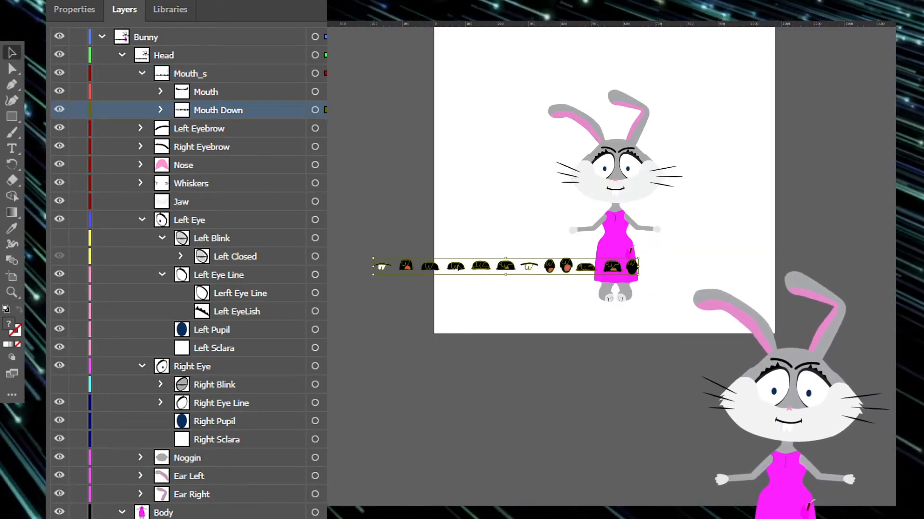
- Move the row of frowning mouths in Mouth Down onto the bunny's face, aligning the first mouth's teeth with the smiling mouth's teeth
{"action": "left_click_drag", "start_coordinate": [449, 279], "coordinate": [689, 193]}
{"action": "scroll", "coordinate": [689, 192], "scroll_direction": "left", "scroll_amount": 4}
{"action": "scroll", "coordinate": [673, 193], "scroll_direction": "up", "scroll_amount": 7}
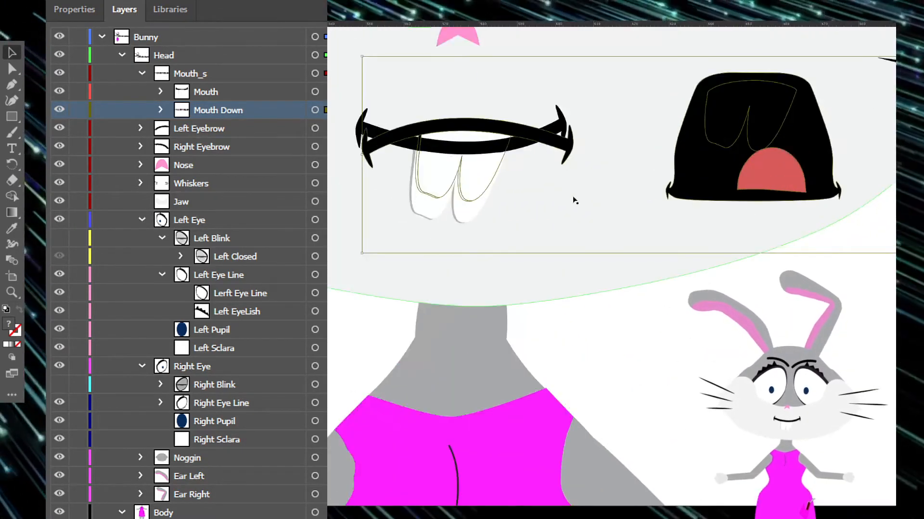
{"action": "key", "text": "Down"}
{"action": "key", "text": "Down"}
{"action": "key", "text": "Down"}
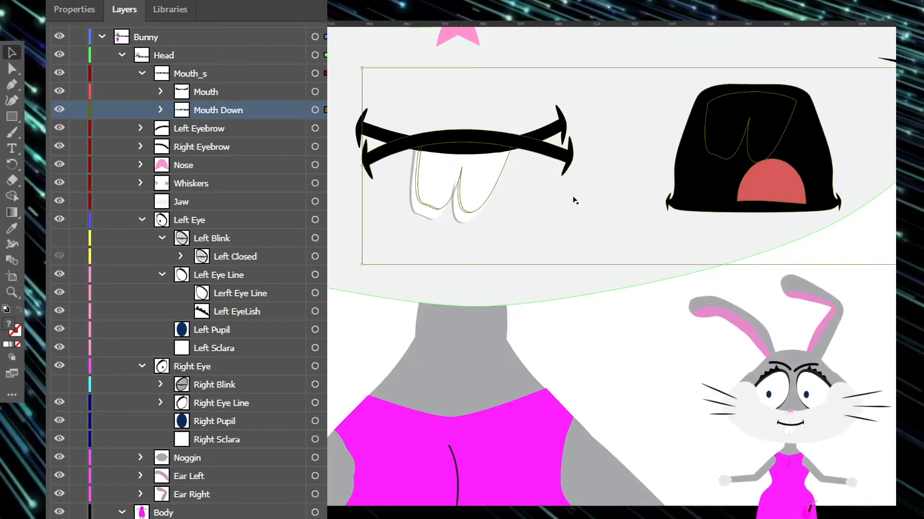
{"action": "key", "text": "Down"}
{"action": "key", "text": "Left"}
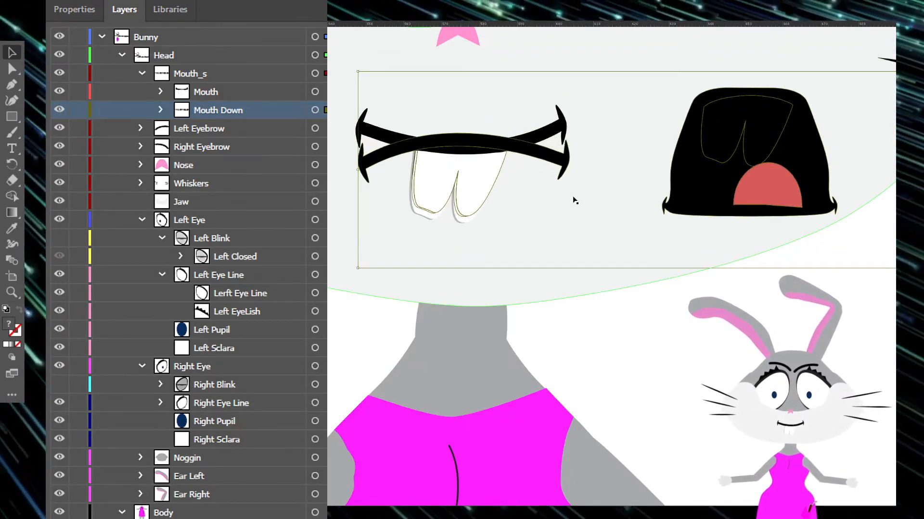
{"action": "key", "text": "Down"}
{"action": "key", "text": "Left"}
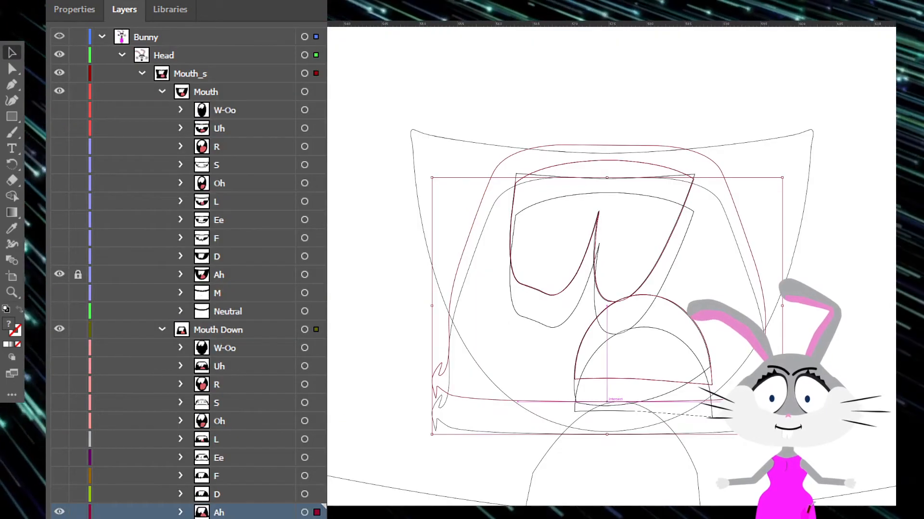
- Align the Mouth Down Ah shape's teeth with those of the smiling Ah, then hide the smiling Ah and show M
{"action": "left_click_drag", "start_coordinate": [607, 402], "coordinate": [607, 402]}
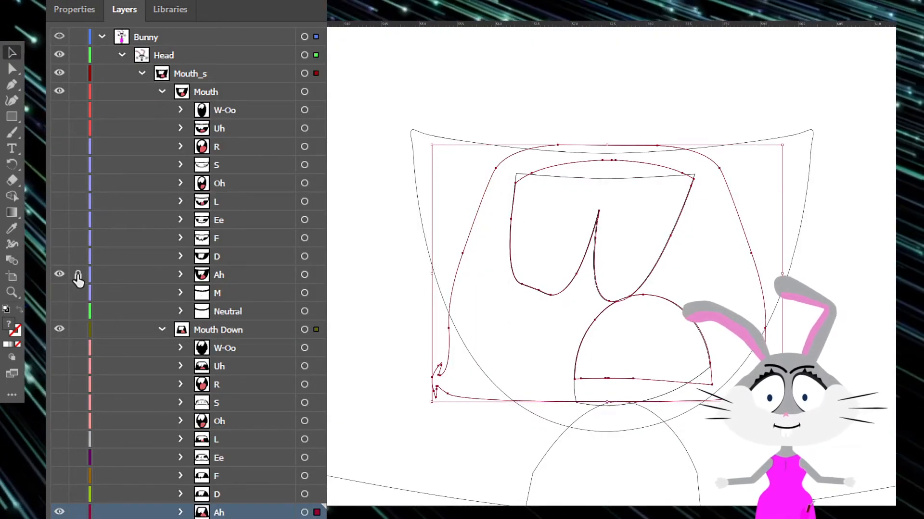
{"action": "left_click", "coordinate": [59, 275]}
{"action": "left_click", "coordinate": [60, 293]}
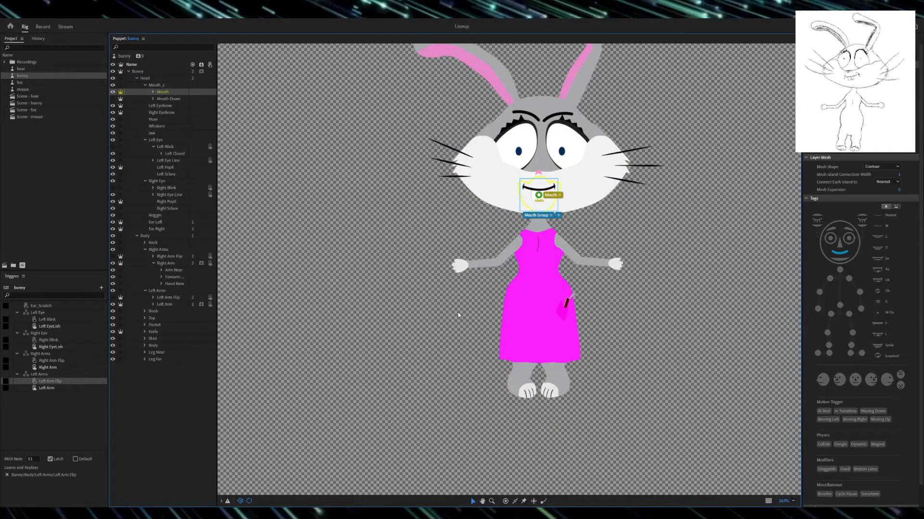
- In Character Animator, create a Mouth_s swap set with Mouth and Mouth Down triggers and select the Mouth Down trigger
{"action": "left_click", "coordinate": [463, 431]}
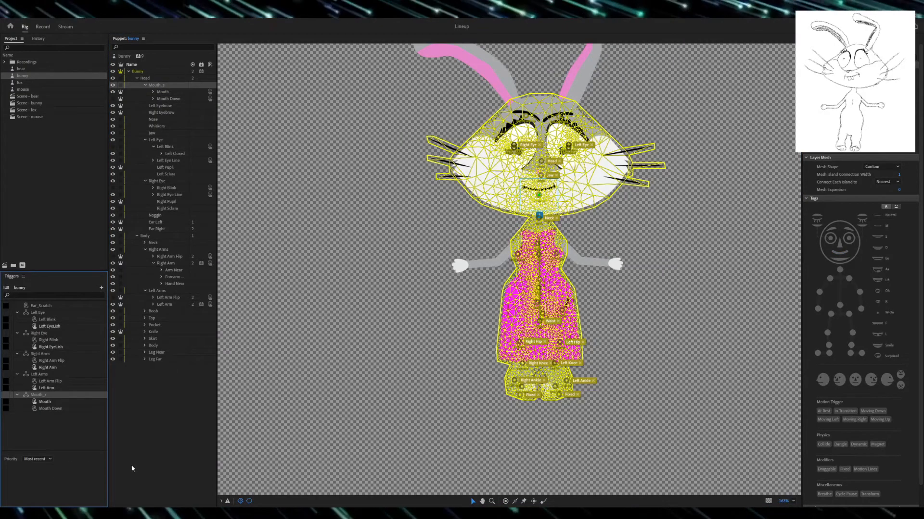
{"action": "left_click", "coordinate": [44, 401]}
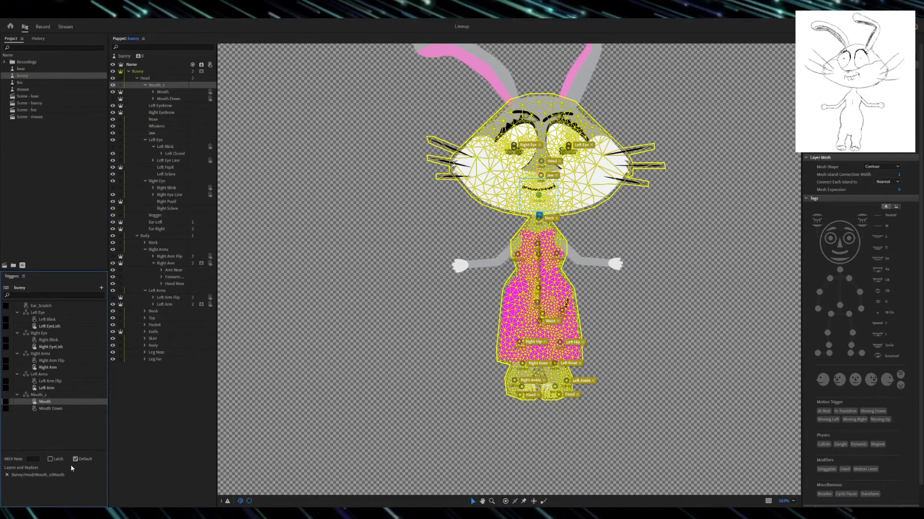
{"action": "left_click", "coordinate": [51, 410]}
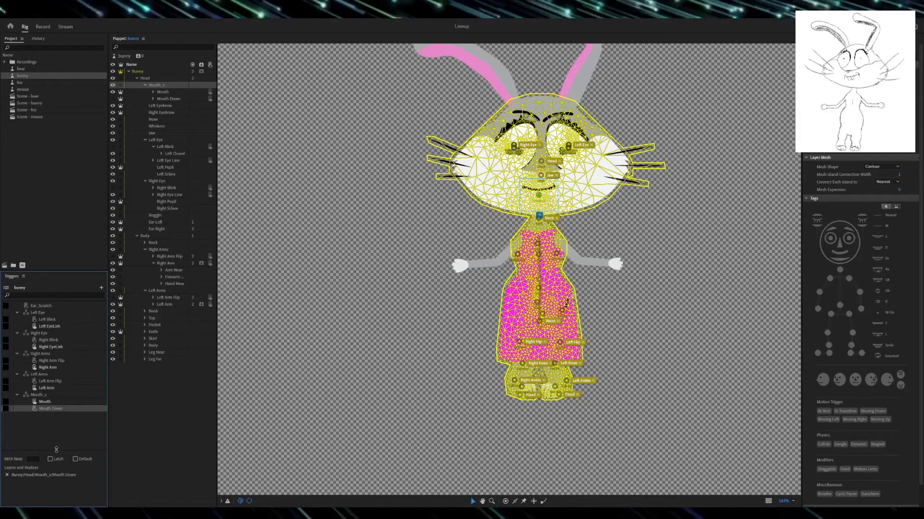